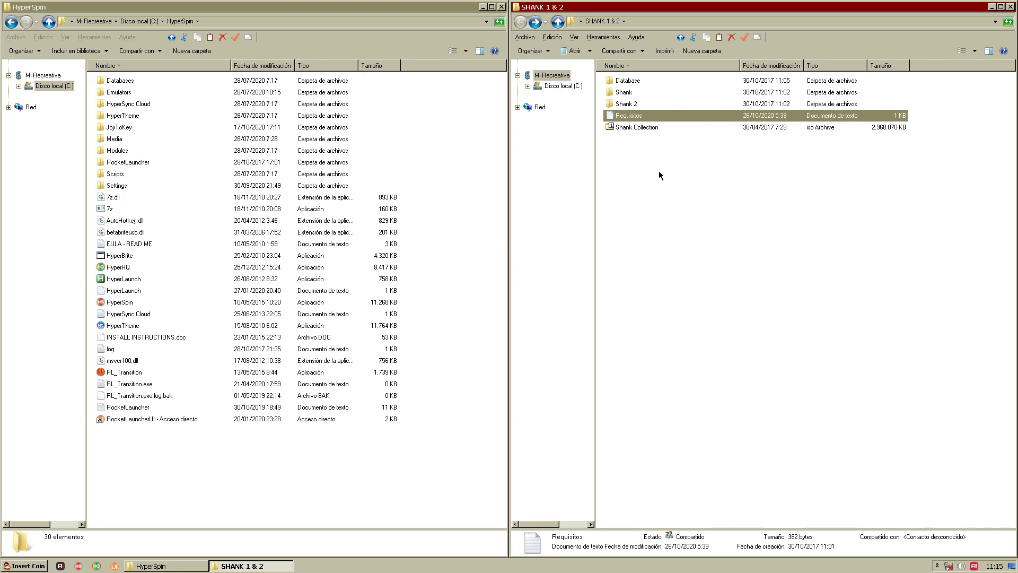
- Mount the Shank Collection ISO on the virtual drive and open the disc's folder to view its files
click(751, 153)
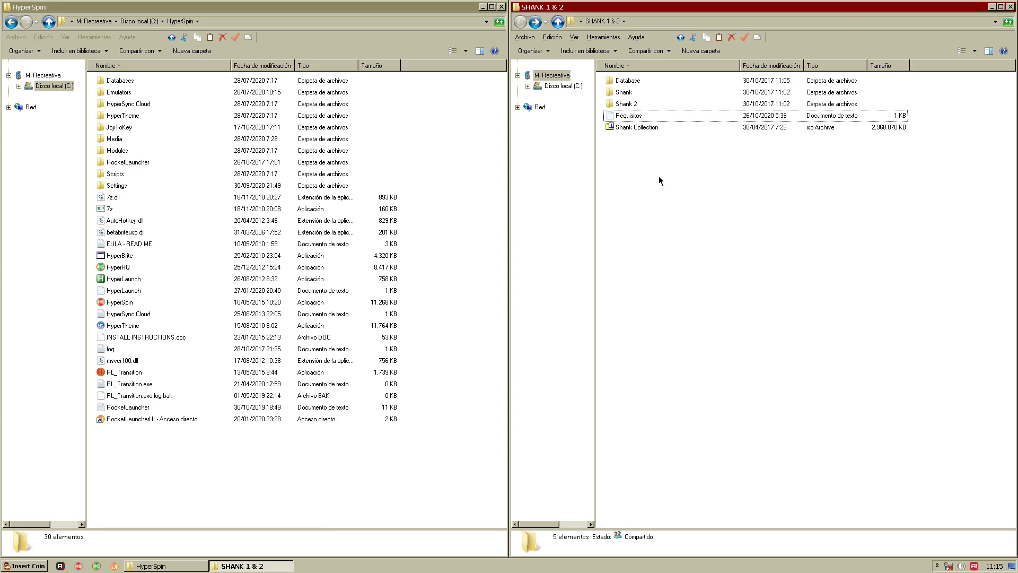
click(628, 128)
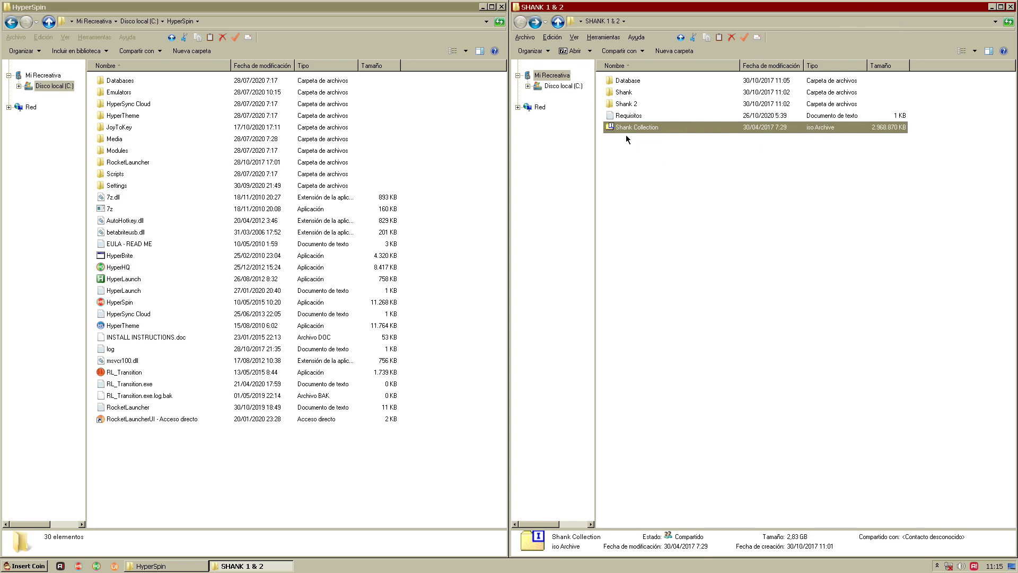
right_click(625, 130)
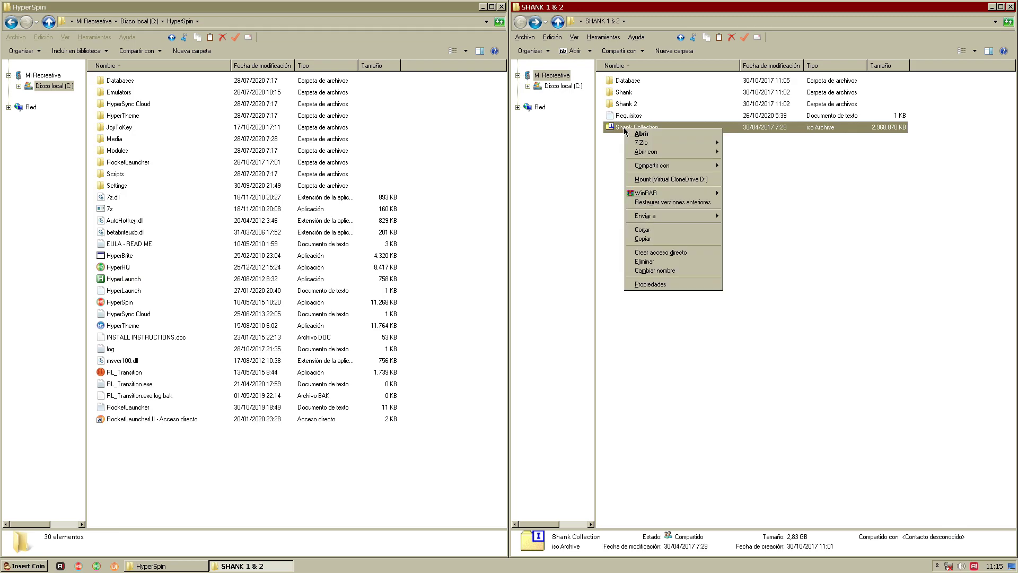
click(658, 179)
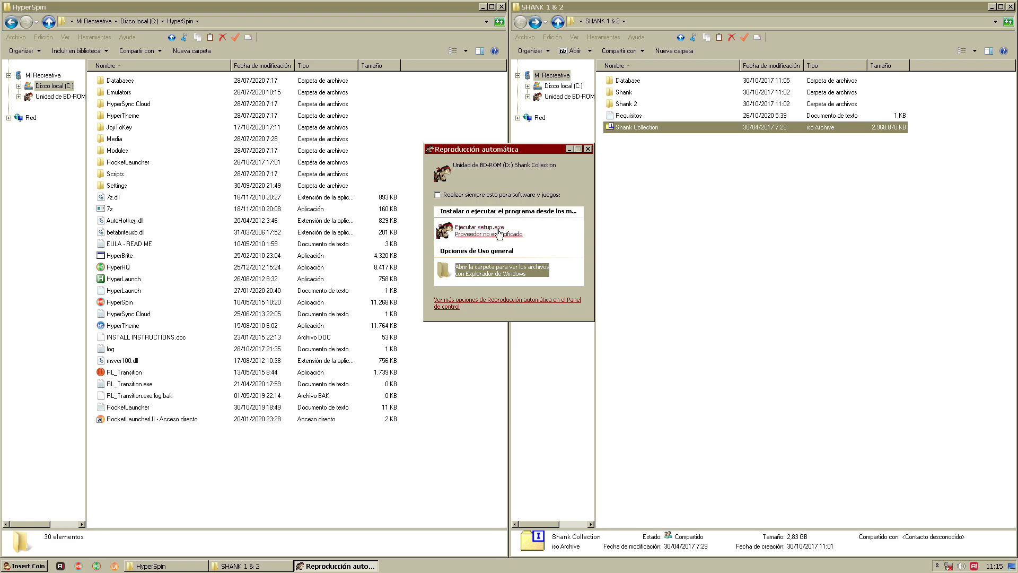
click(493, 271)
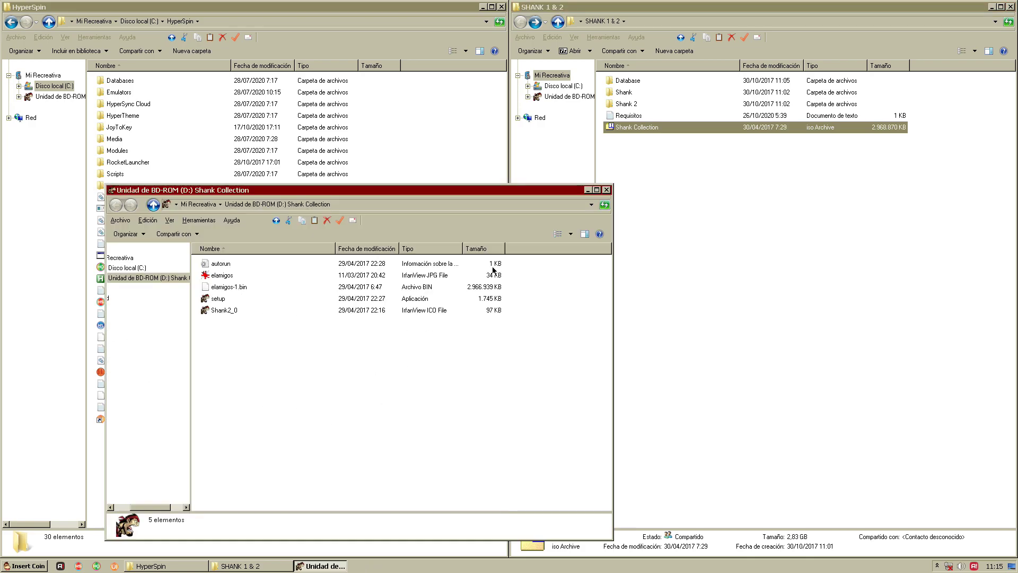
drag(420, 191, 681, 167)
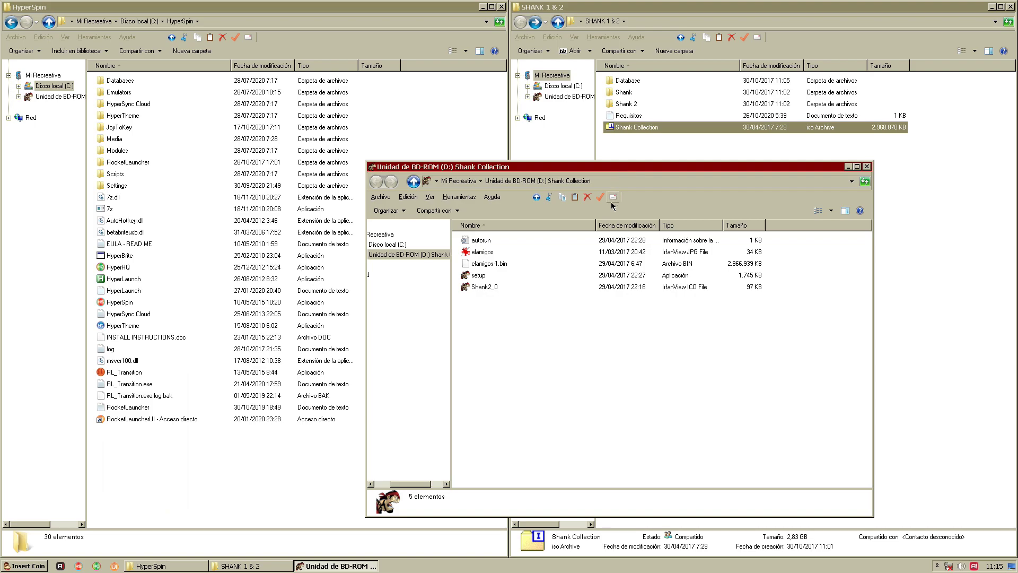
- Launch the disc's setup program, close the disc folder and advance the wizard to the destination location page
click(479, 277)
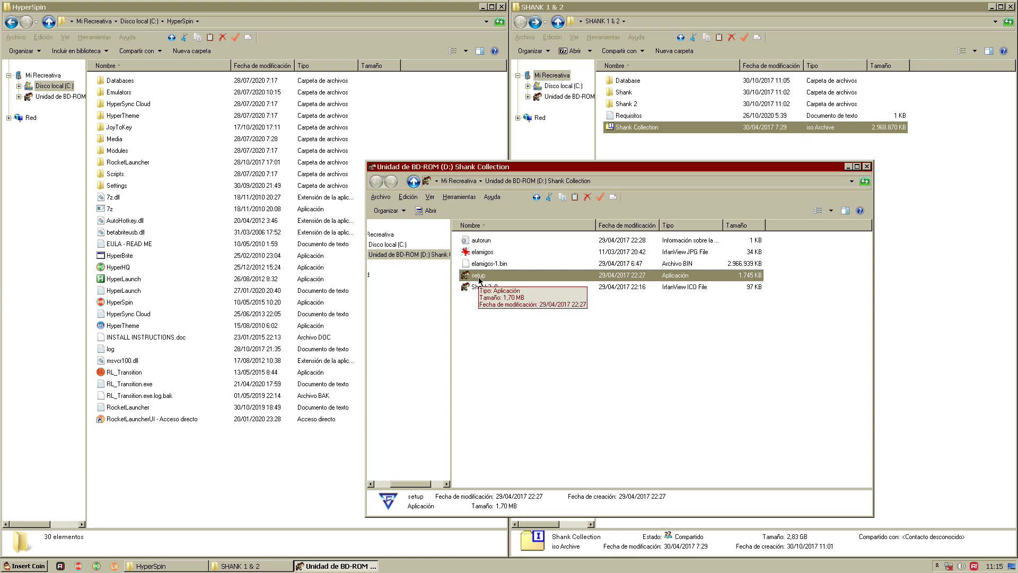
double_click(479, 277)
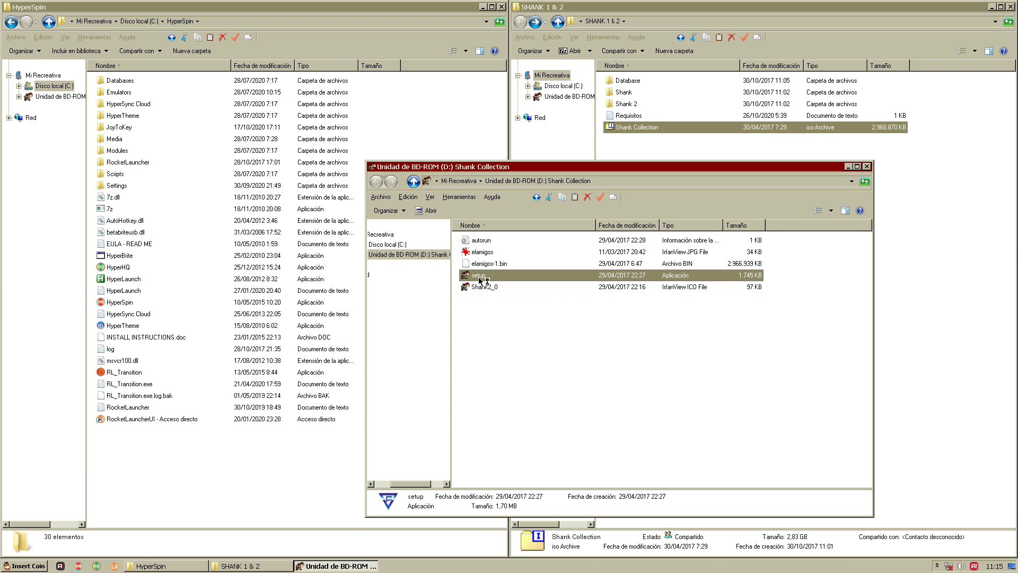
click(867, 167)
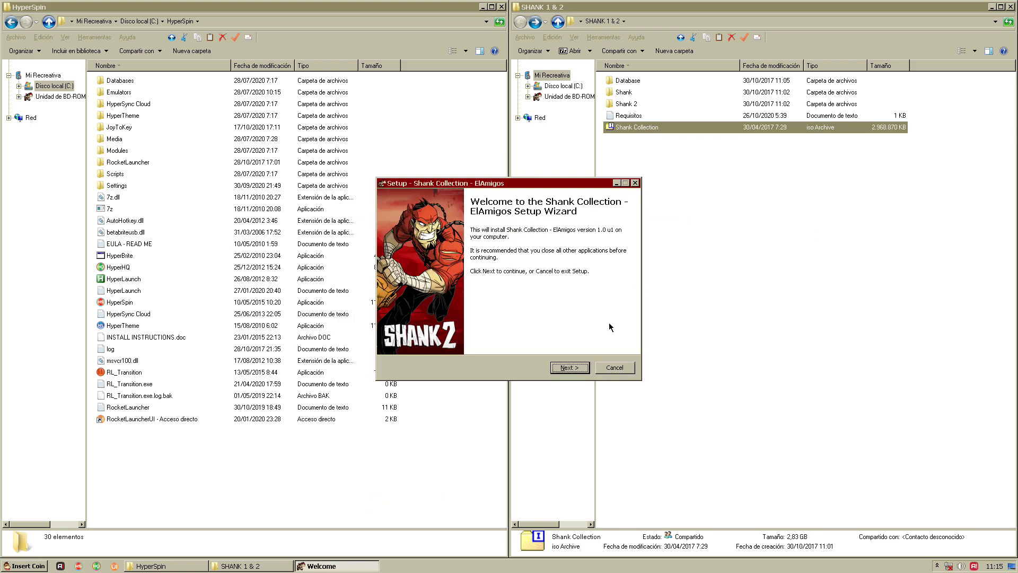
click(569, 367)
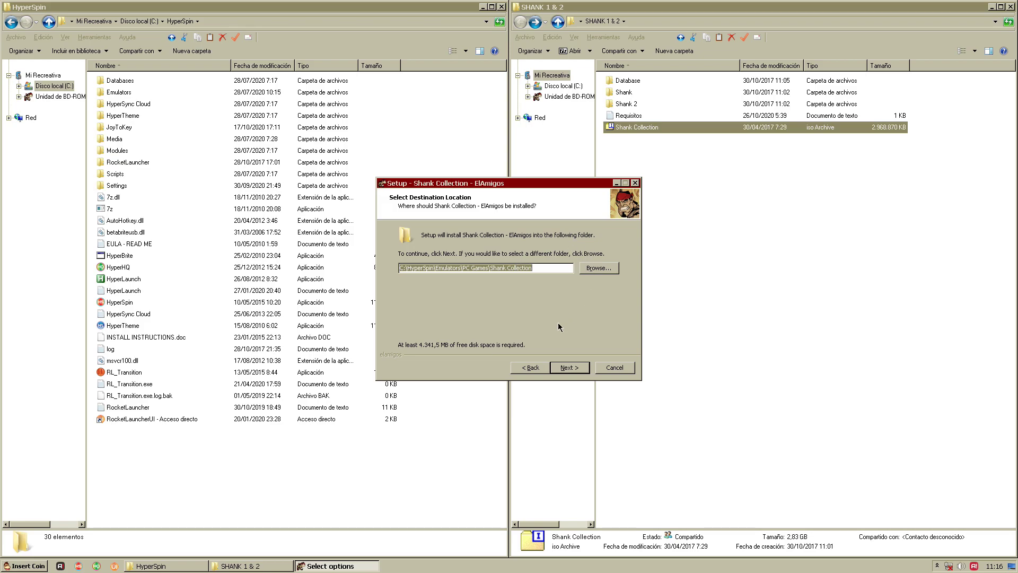
- Exit the Shank Collection setup without installing and unmount the ISO from the virtual drive
click(610, 367)
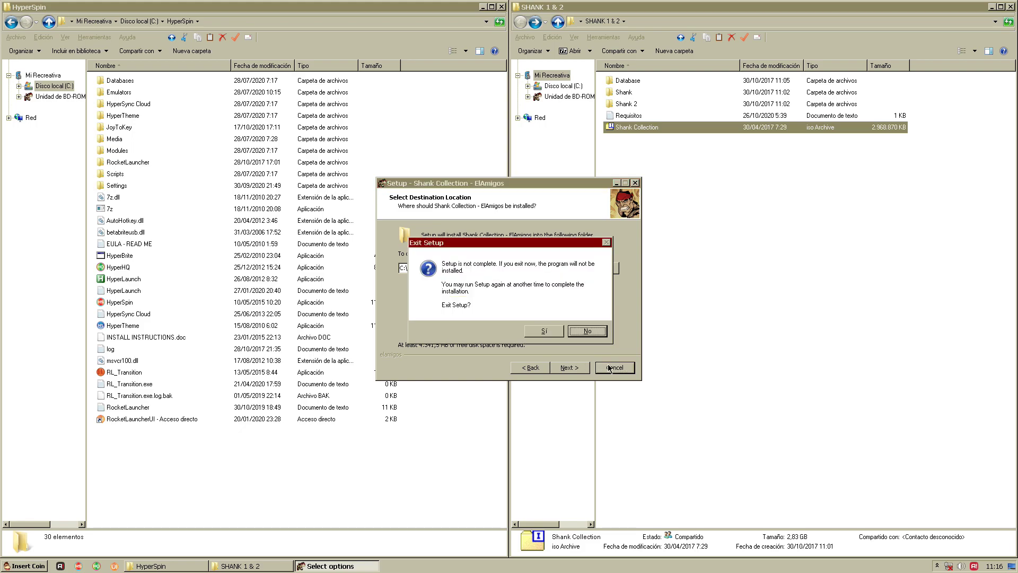
click(537, 335)
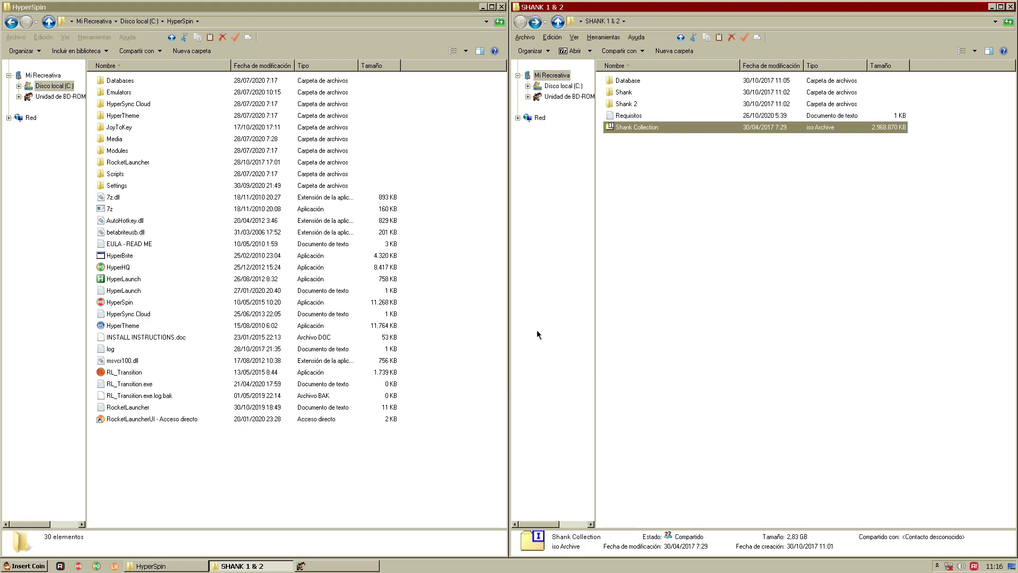
right_click(635, 129)
click(672, 189)
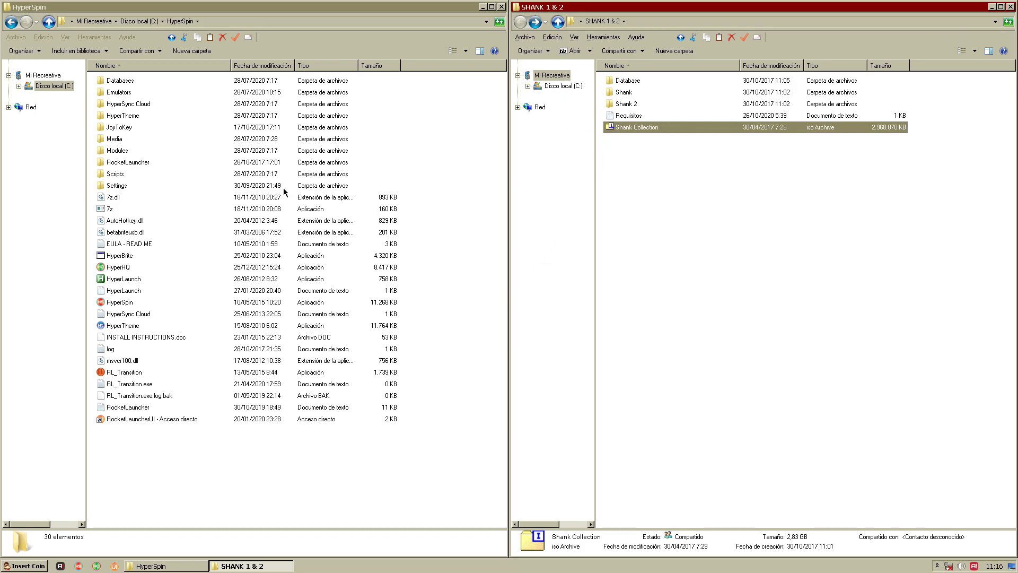
- Look for the Shank application in HyperSpin\Emulators\PC Games\Shank Collection\Shank\bin, then return to the Shank Collection folder
double_click(124, 93)
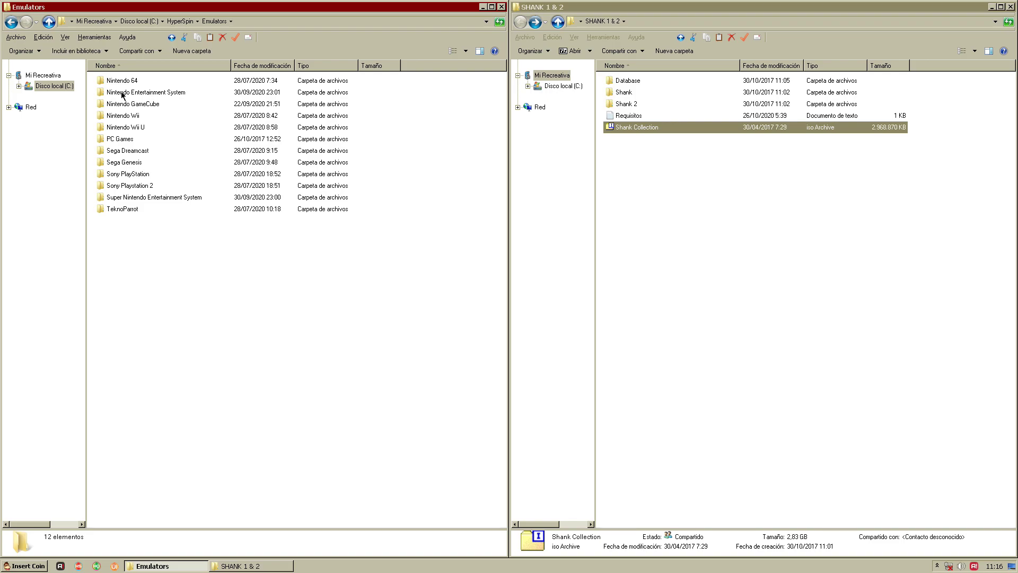
double_click(129, 140)
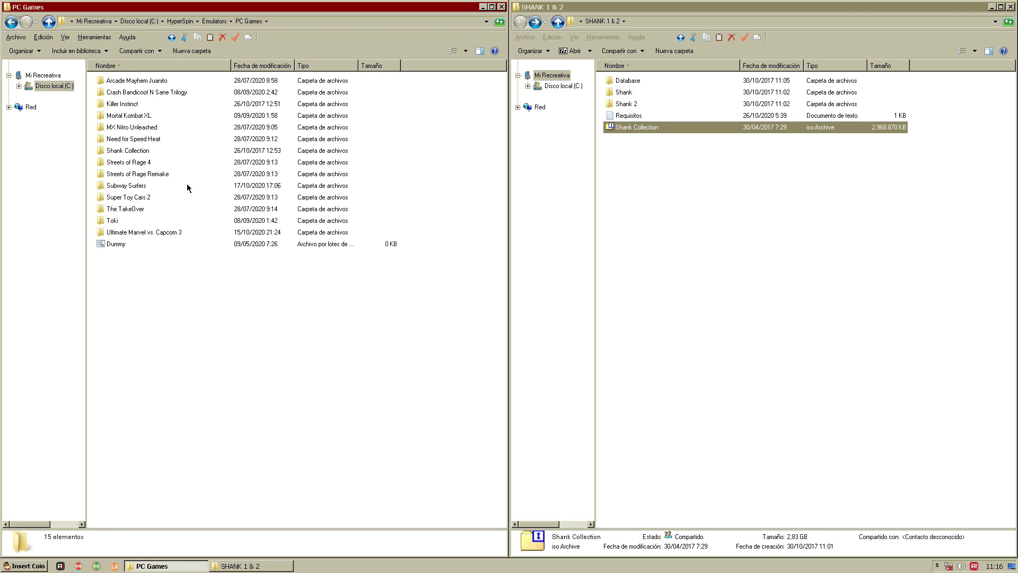
double_click(137, 149)
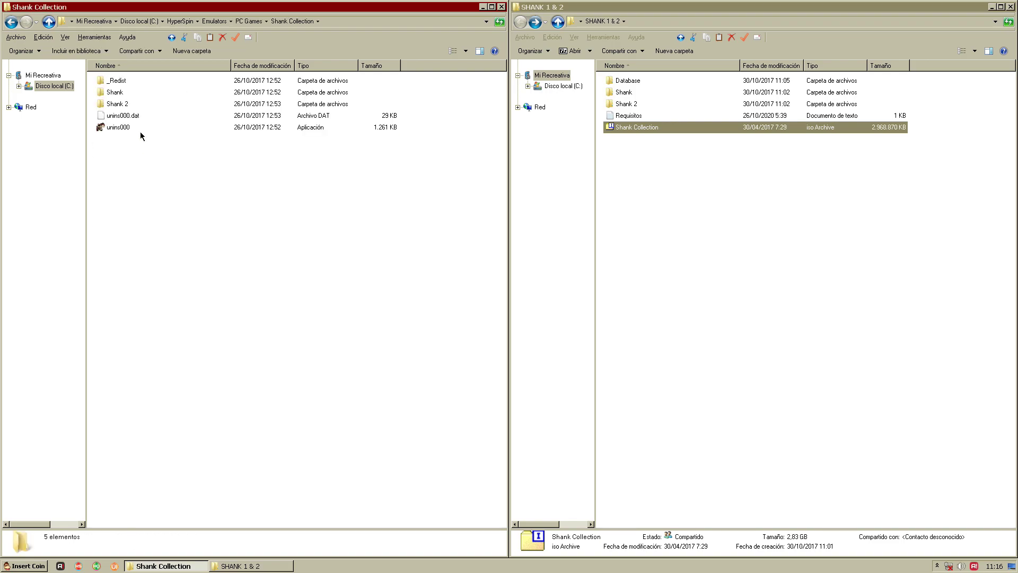
click(120, 93)
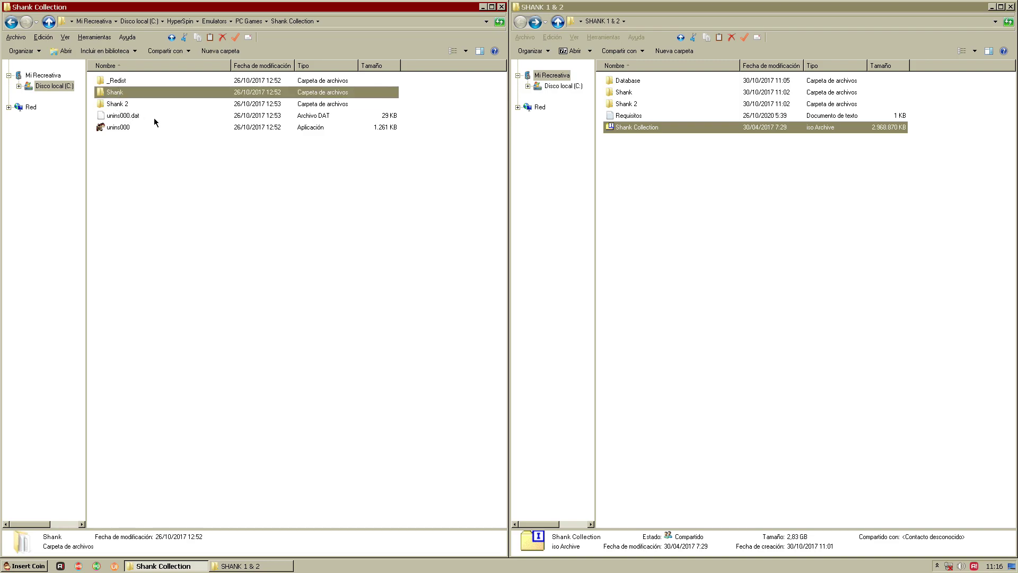
double_click(119, 94)
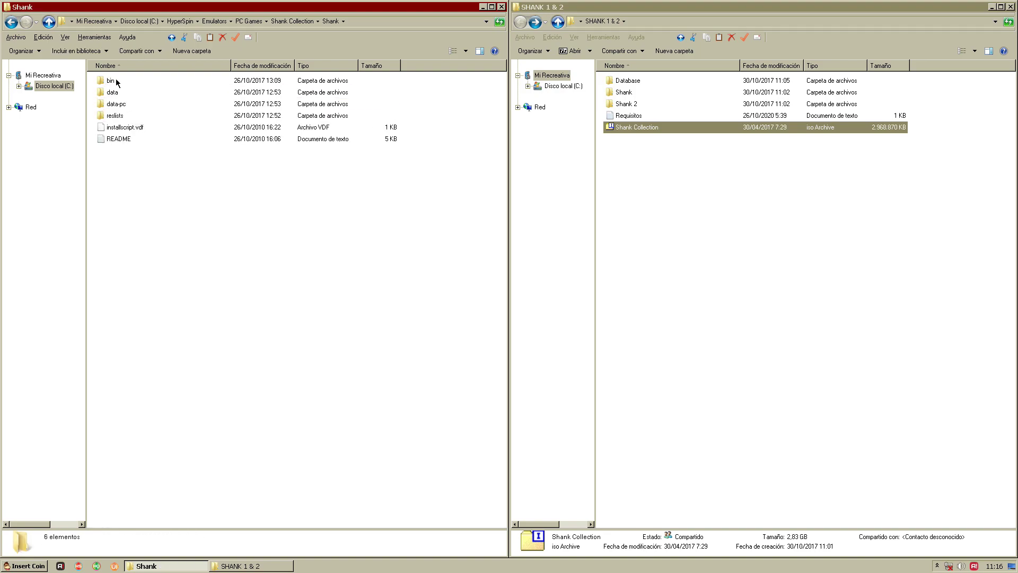
double_click(119, 80)
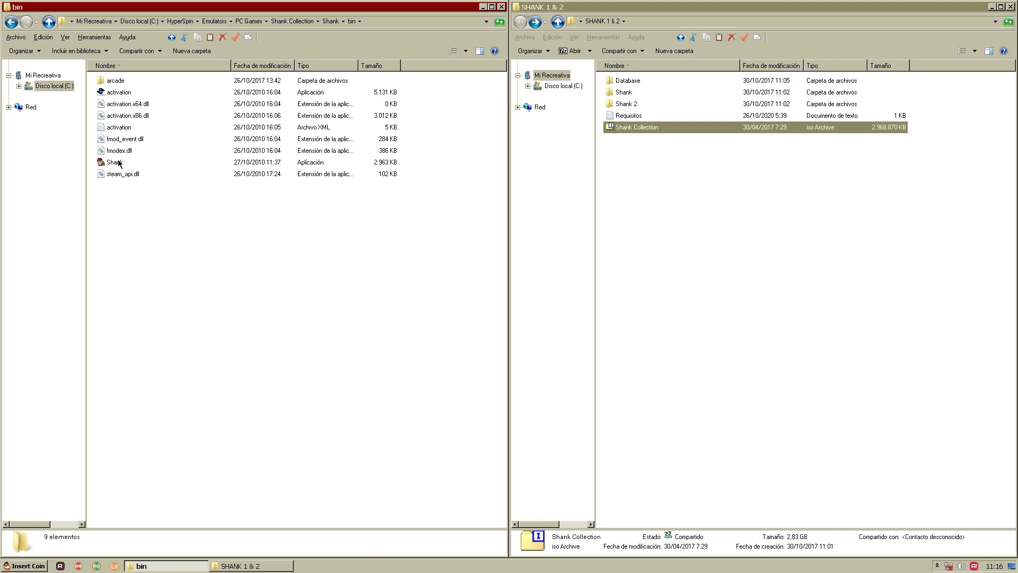
key(BackSpace)
key(BackSpace)
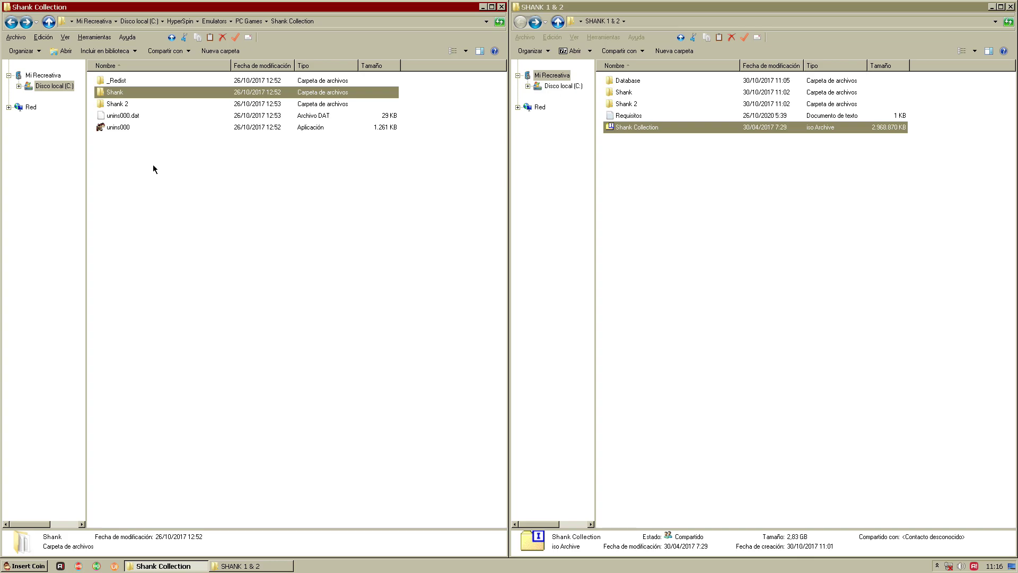
- Look for the Shank2 application in the Shank 2\bin folder and return to the Shank Collection folder
double_click(124, 104)
double_click(112, 93)
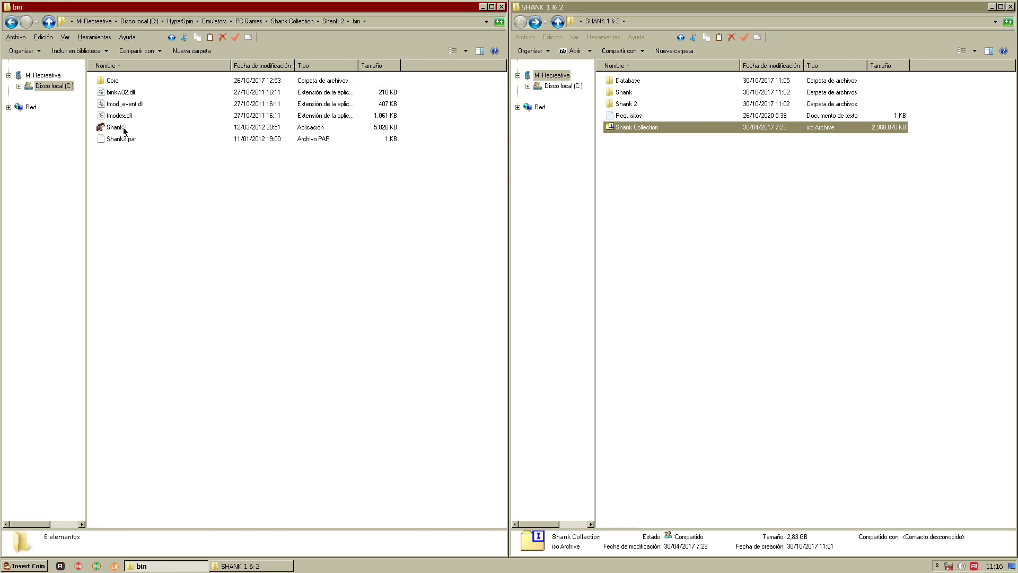
key(BackSpace)
key(BackSpace)
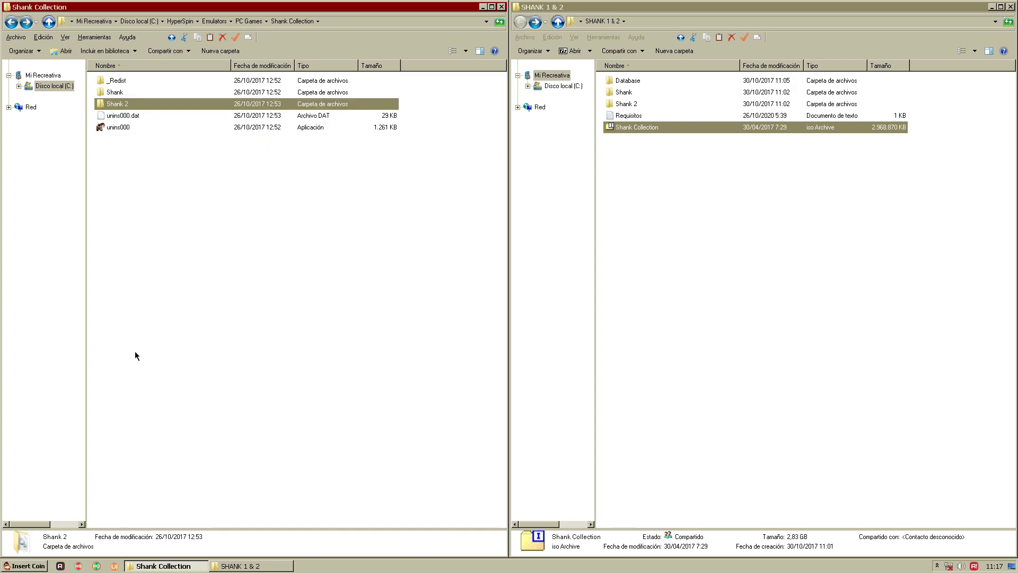
- Launch HyperSpin and enter the PC Games system from the main wheel
click(79, 566)
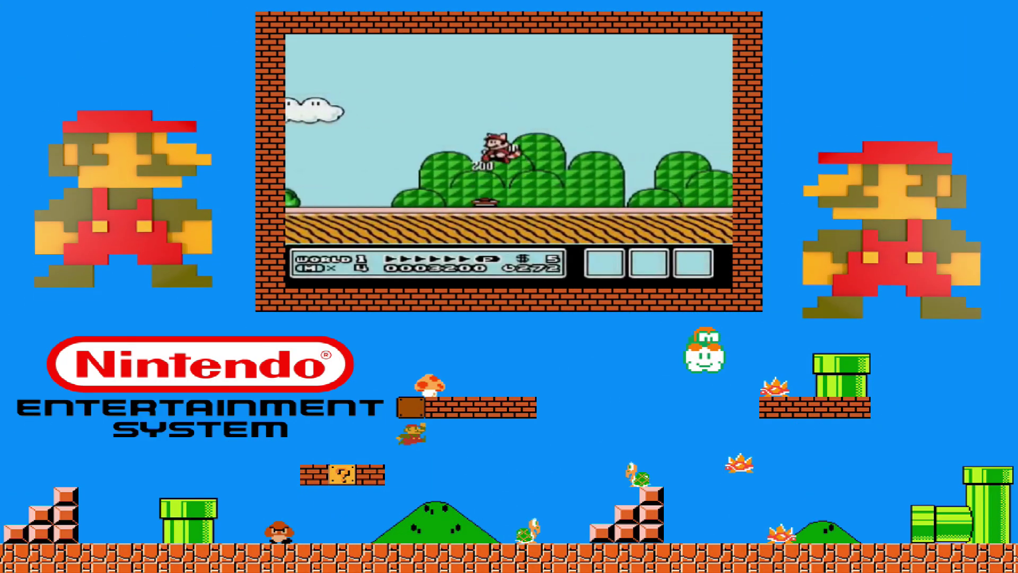
key(Down)
key(Down)
key(Down)
key(Down)
key(Down)
key(Down)
key(Down)
key(Down)
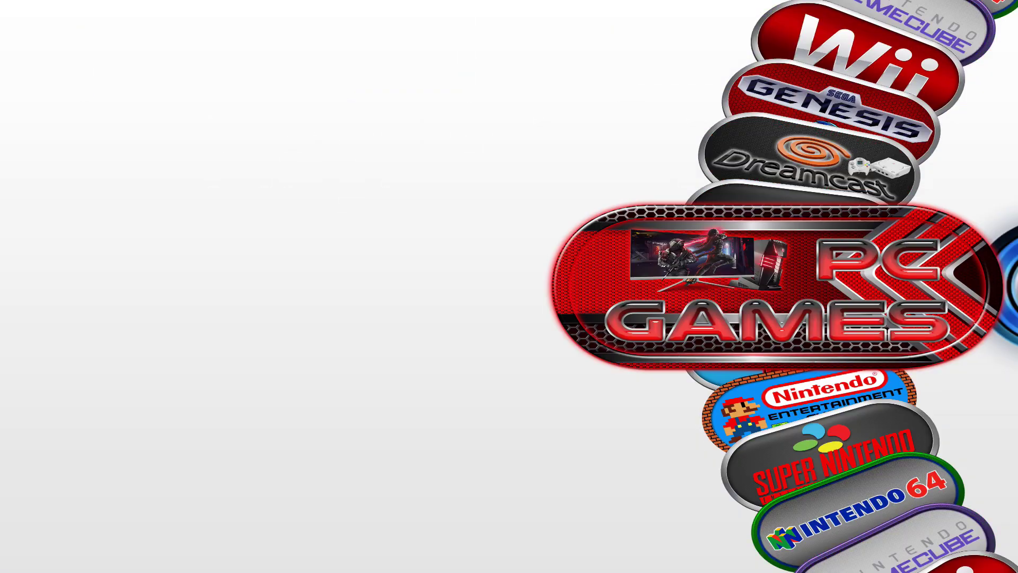
key(Return)
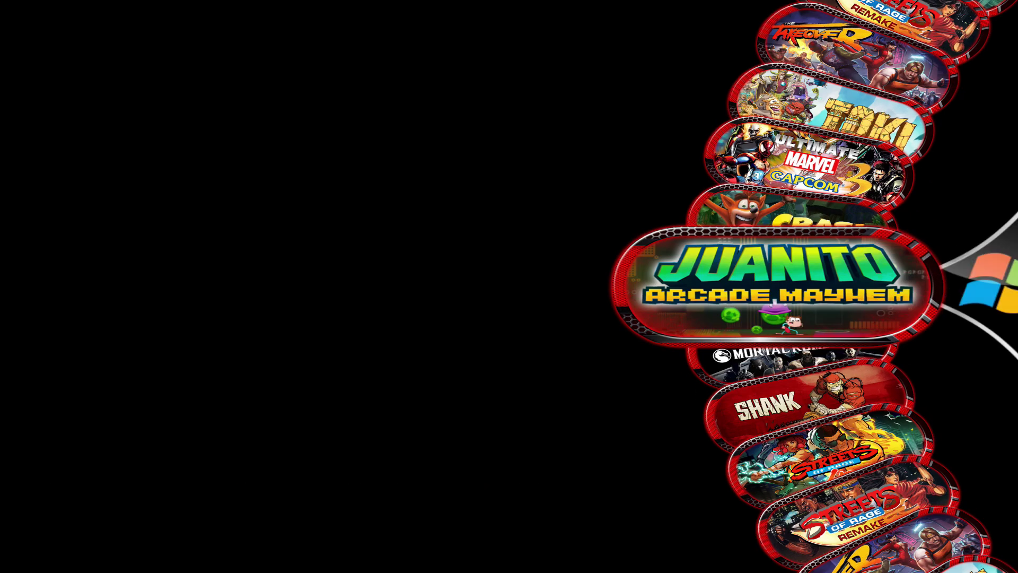
- Browse the PC Games wheel to preview the Shank and Streets of Rage 4 entries
key(Down)
key(Down)
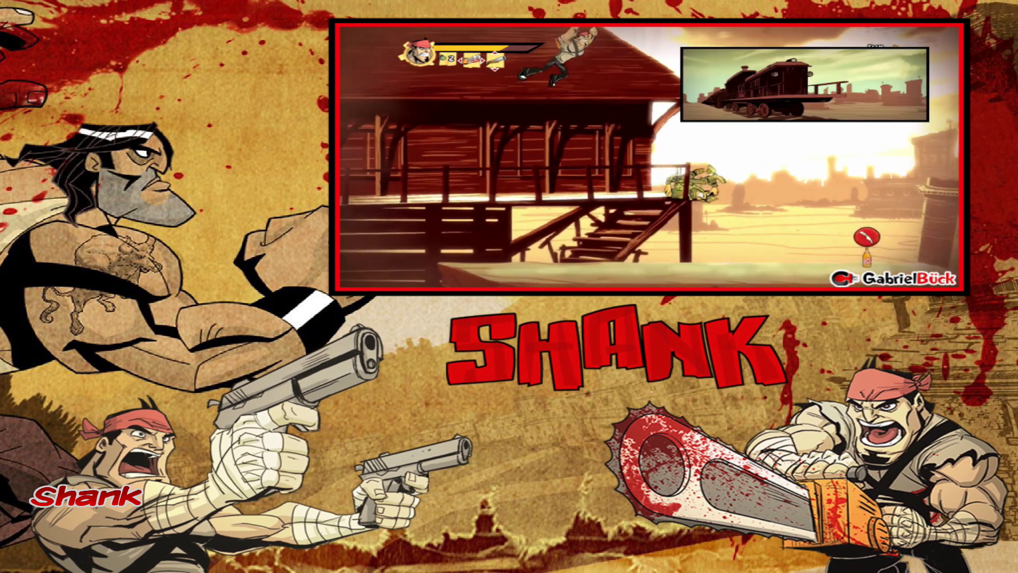
key(Down)
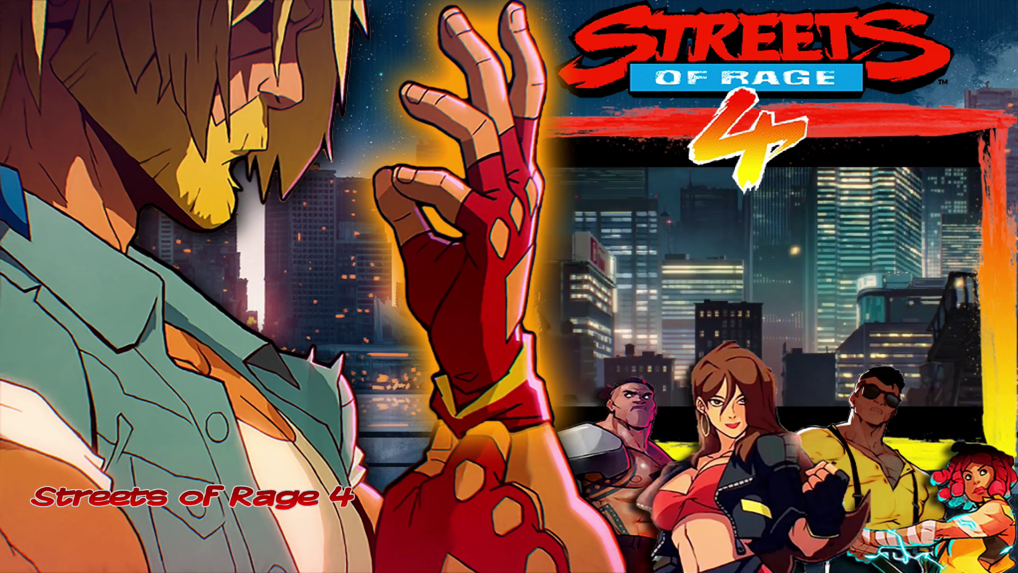
- Exit HyperSpin to the desktop and terminate the JoyToKey program still running in the background
key(Return)
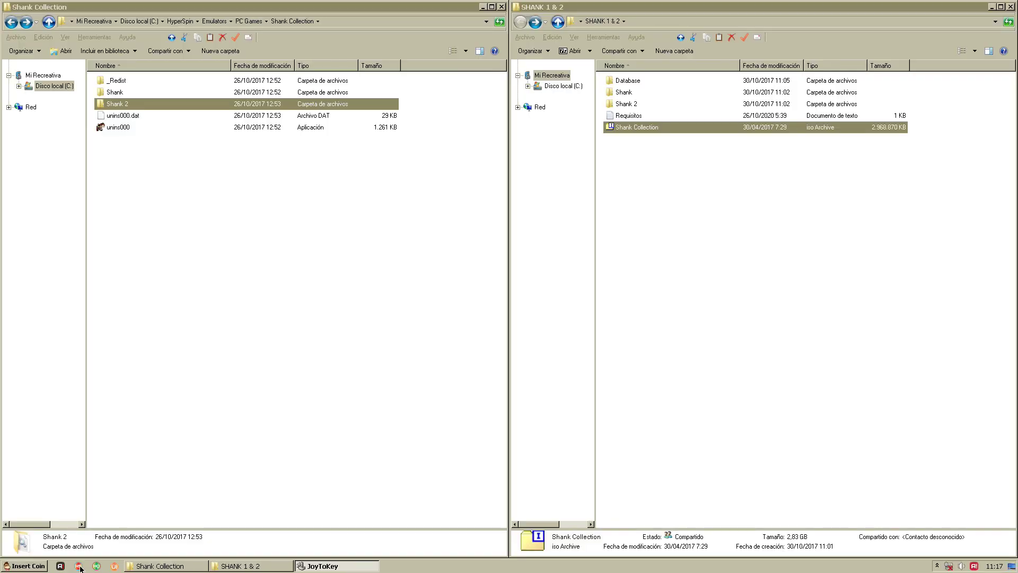
click(937, 565)
right_click(927, 528)
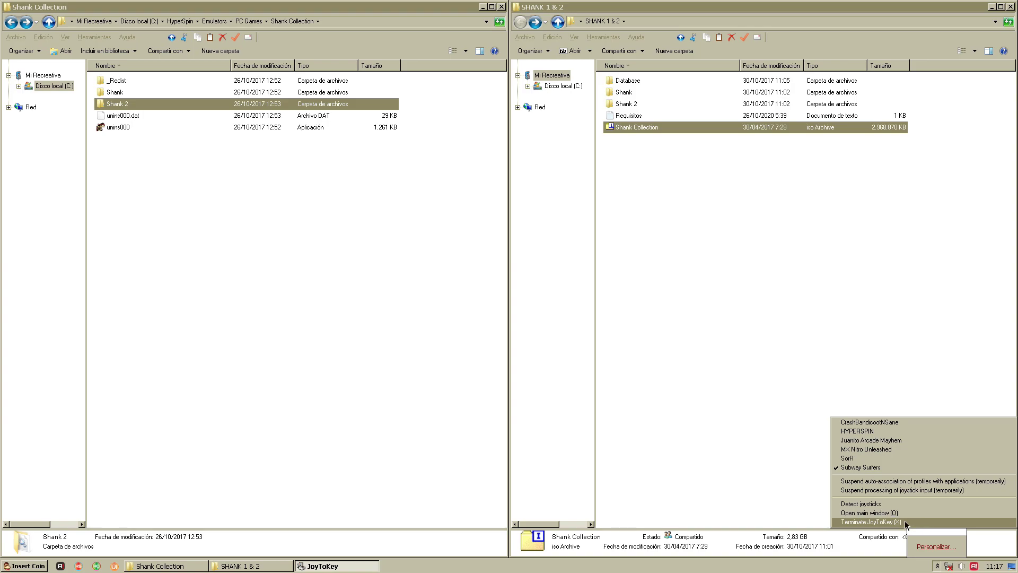
click(905, 521)
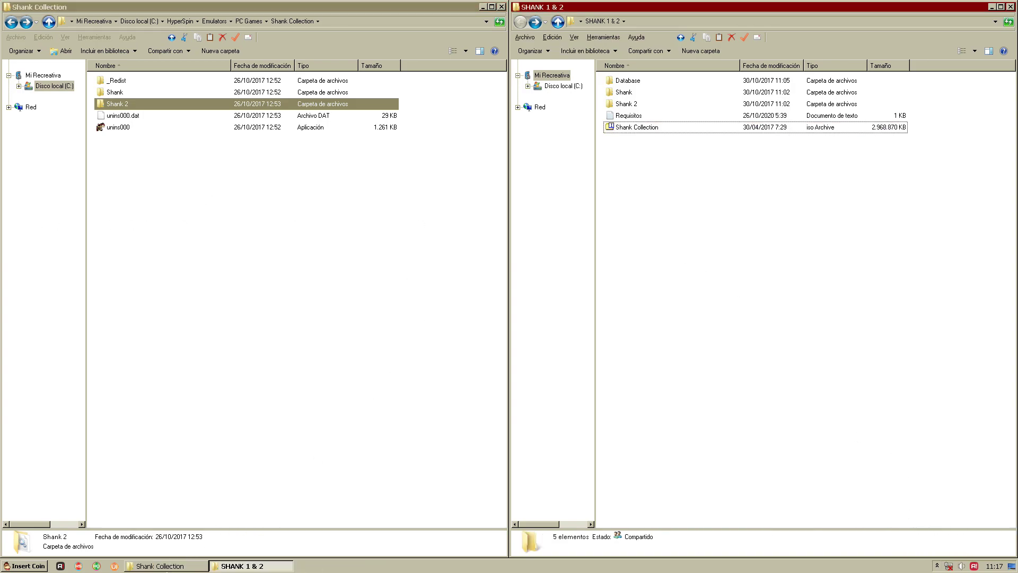
- Select the Database folder in SHANK 1 & 2 and open HyperSpin\Databases\PC Games in the other file window
click(170, 566)
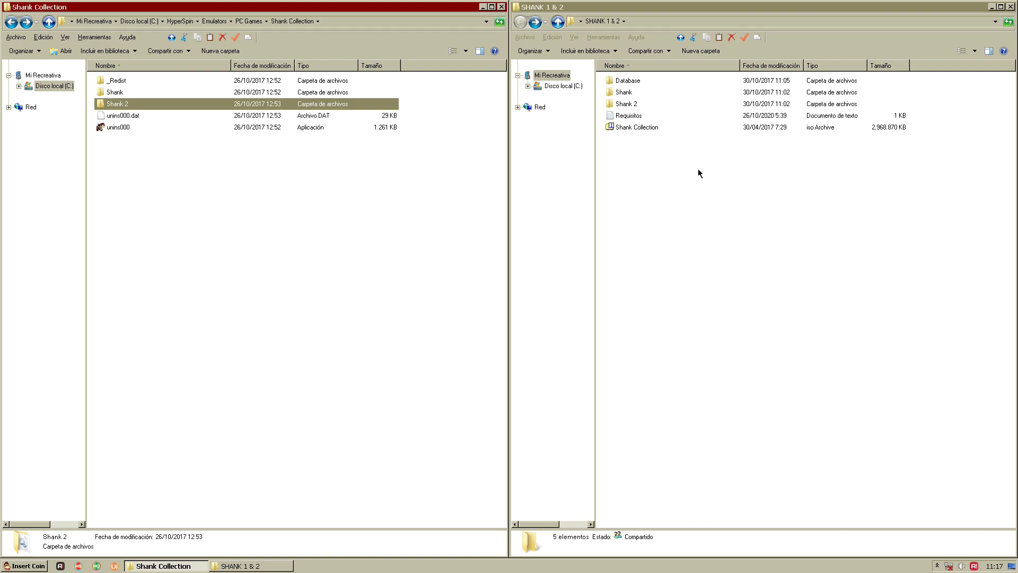
click(629, 81)
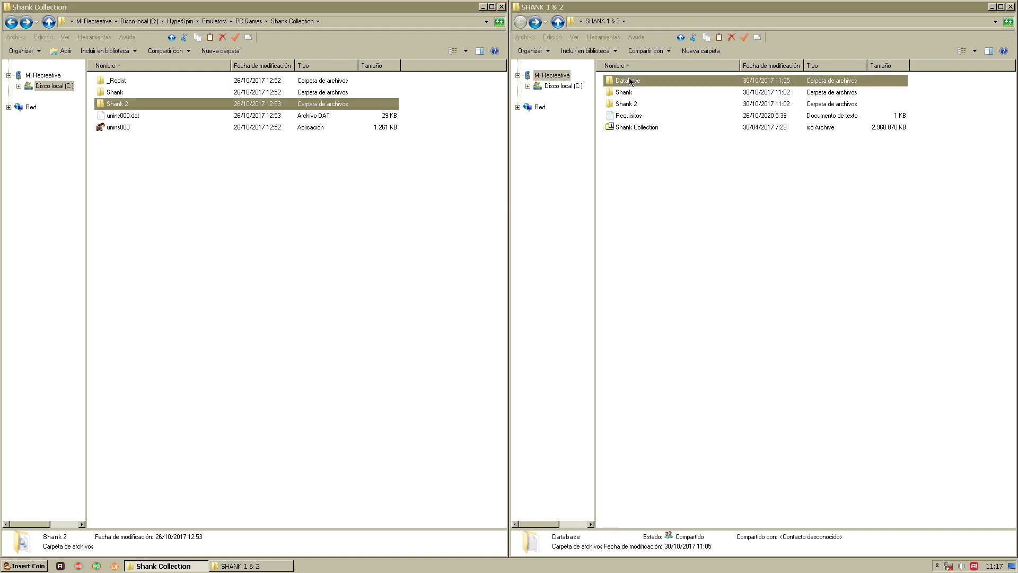
click(186, 22)
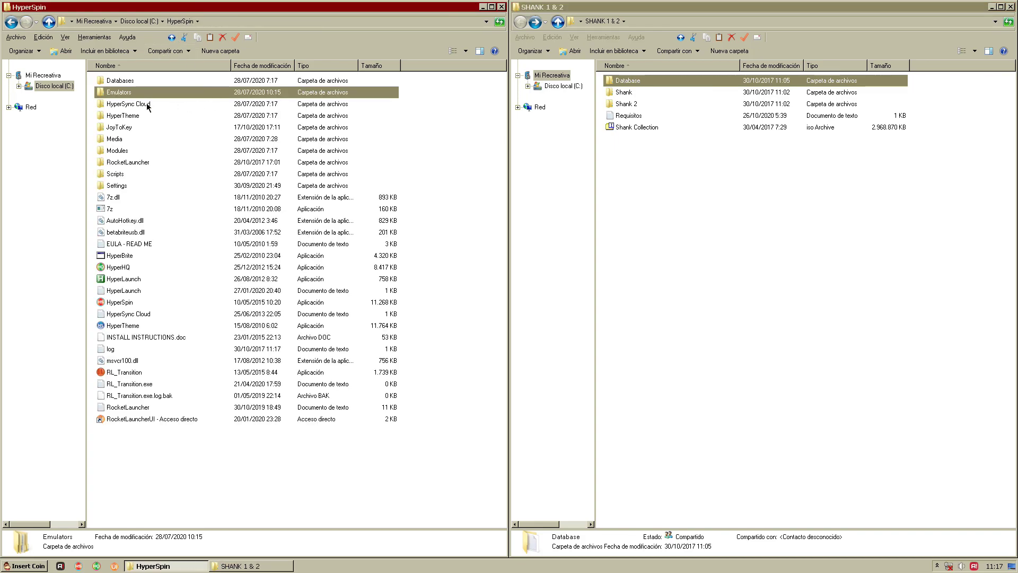
double_click(133, 82)
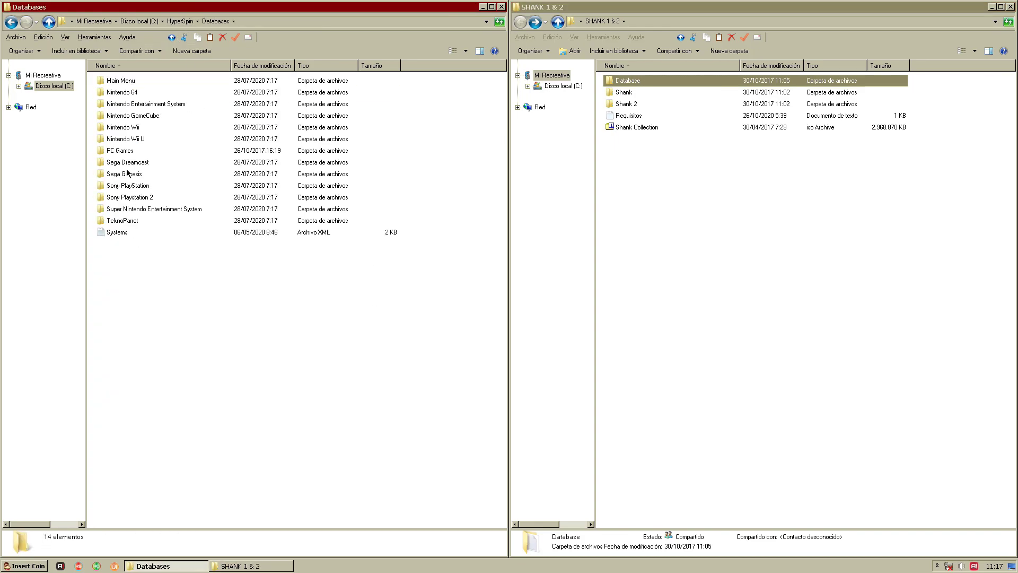
double_click(121, 151)
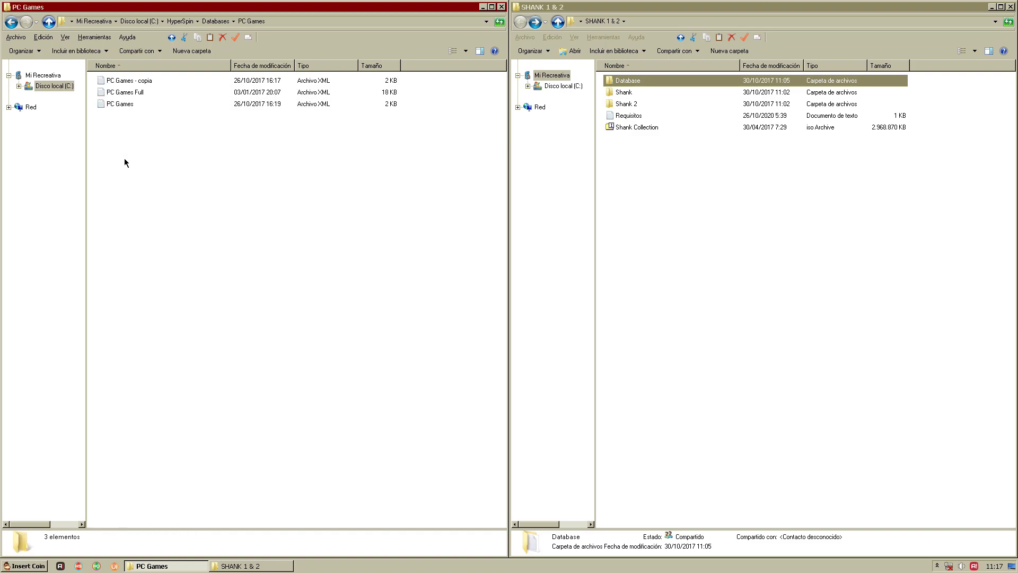
- Open the PC Games database file and the Database file from the SHANK 1 & 2 folder side by side for editing
click(114, 106)
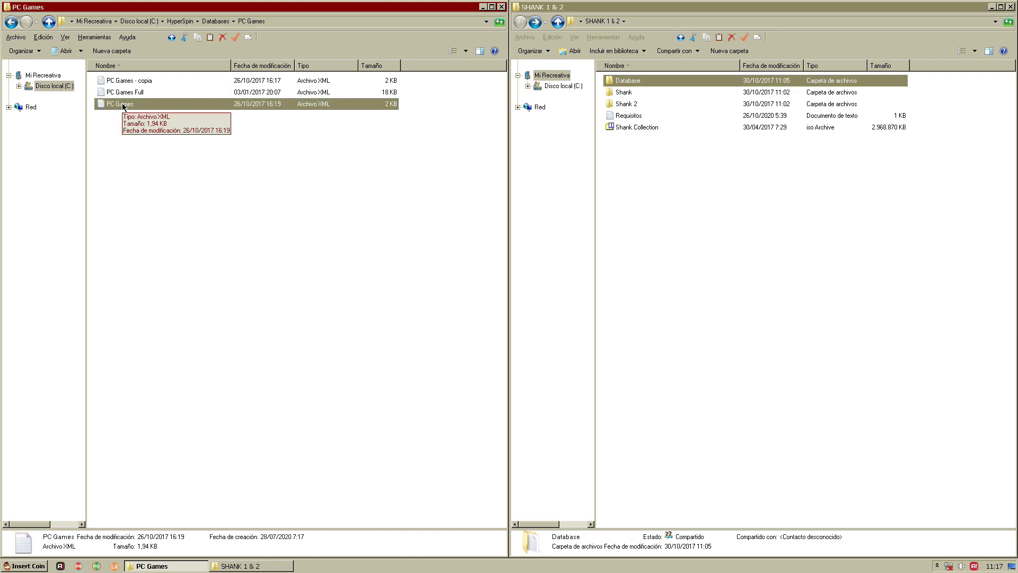
double_click(123, 106)
key(super+Left)
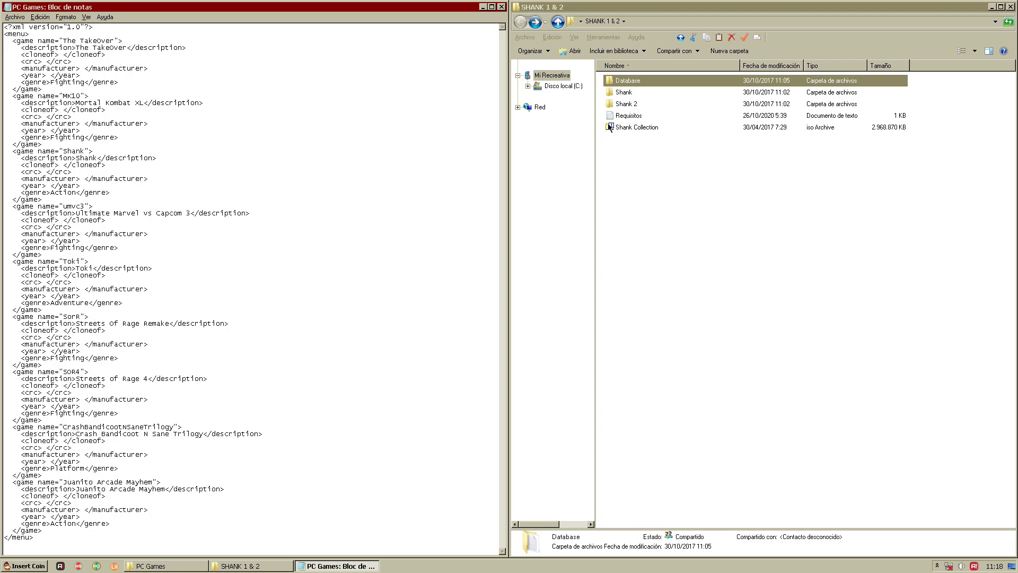
double_click(632, 80)
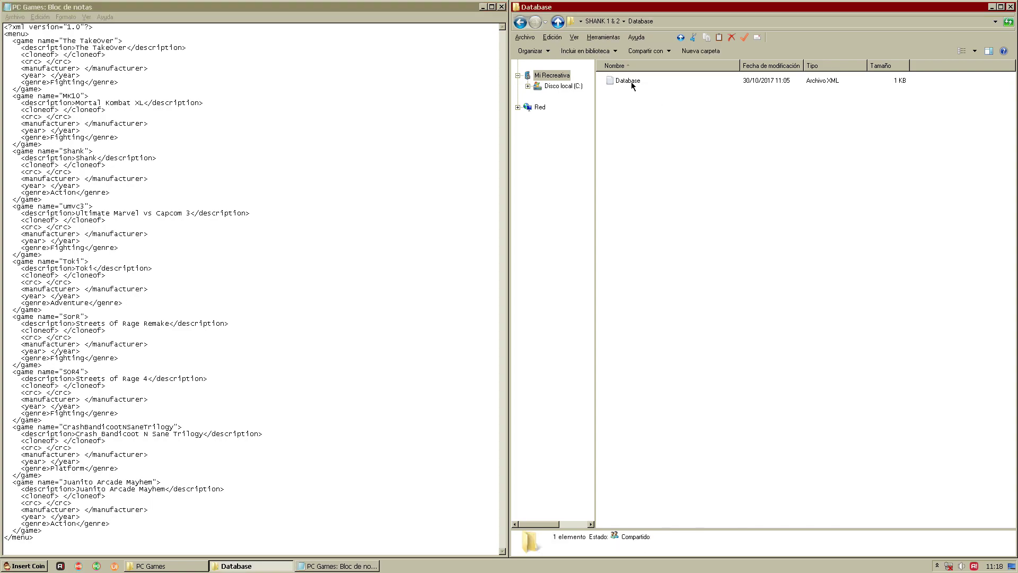
double_click(631, 82)
drag(454, 157, 713, 132)
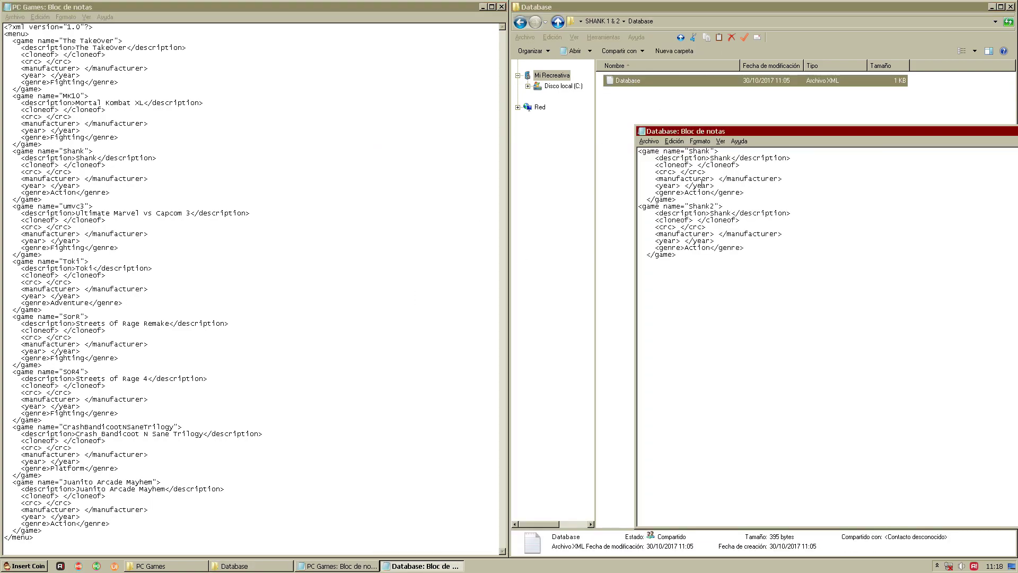
- Copy the whole Shank2 game entry from the Database file into the PC Games database directly after the Shank entry
drag(680, 206, 757, 206)
drag(642, 206, 698, 239)
right_click(697, 238)
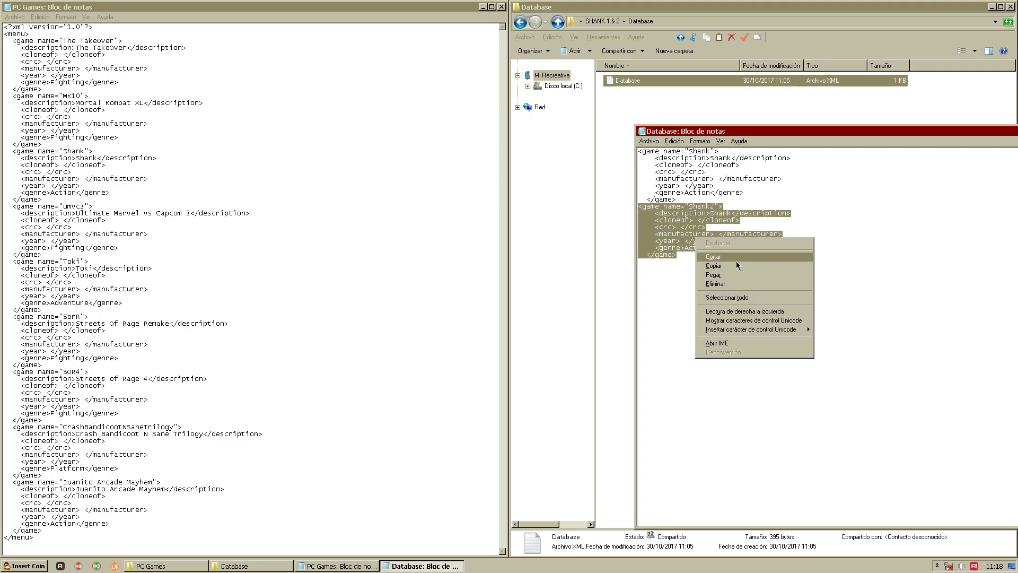
click(732, 265)
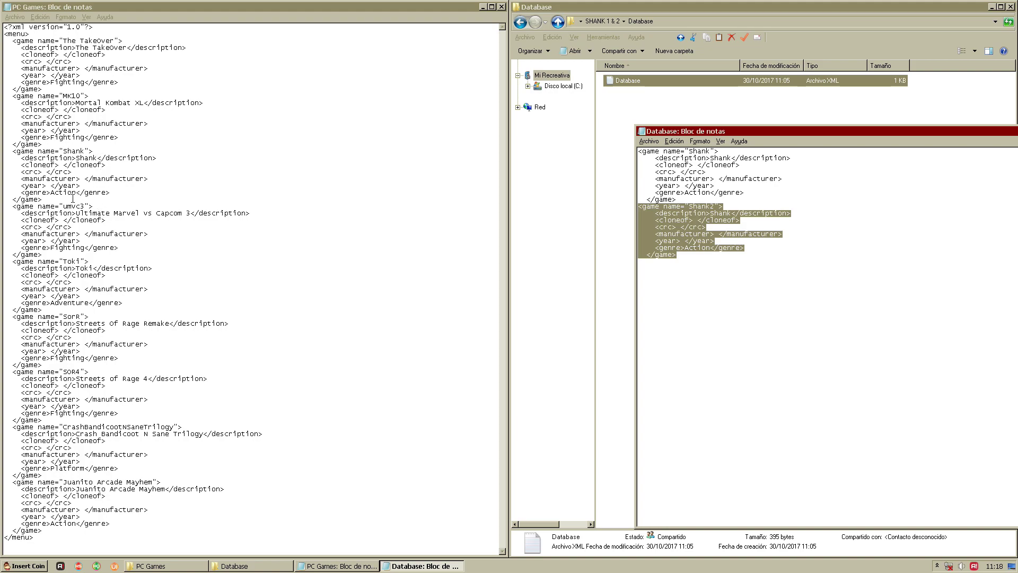
click(51, 200)
key(Return)
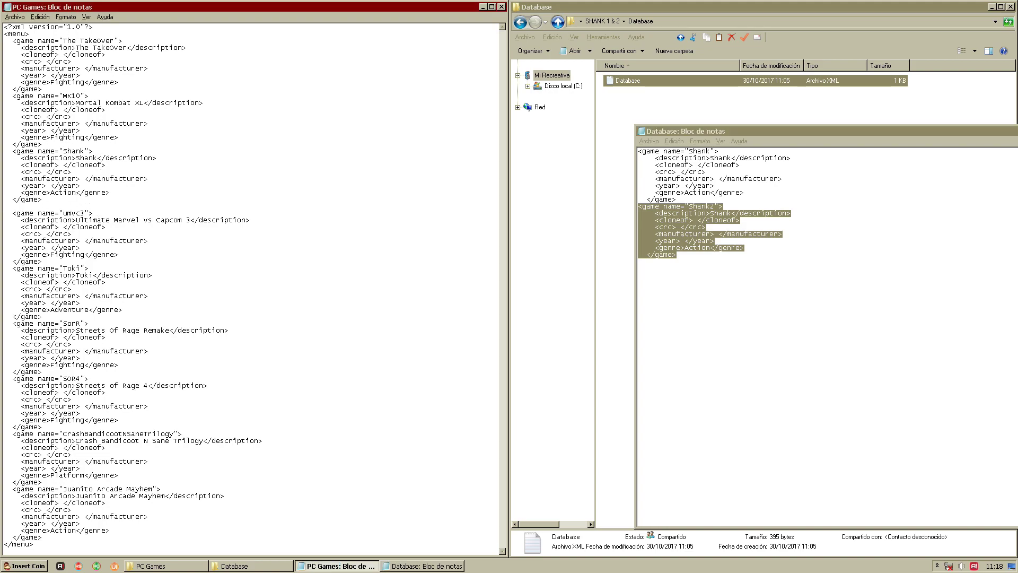
key(ctrl+v)
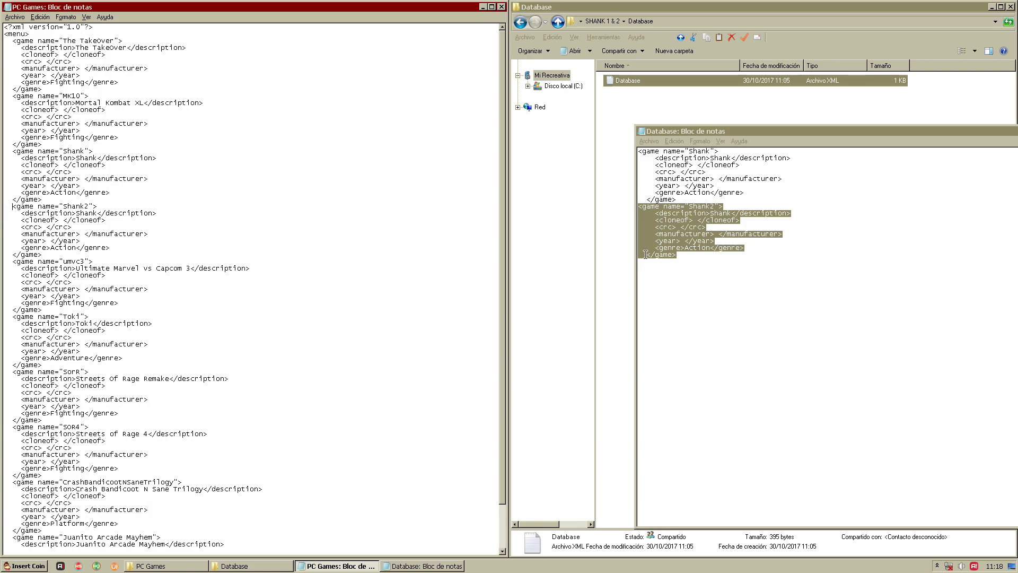
- Indent the Shank2 opening game tag in the Database file to match its closing tag, then save and close that file
click(641, 207)
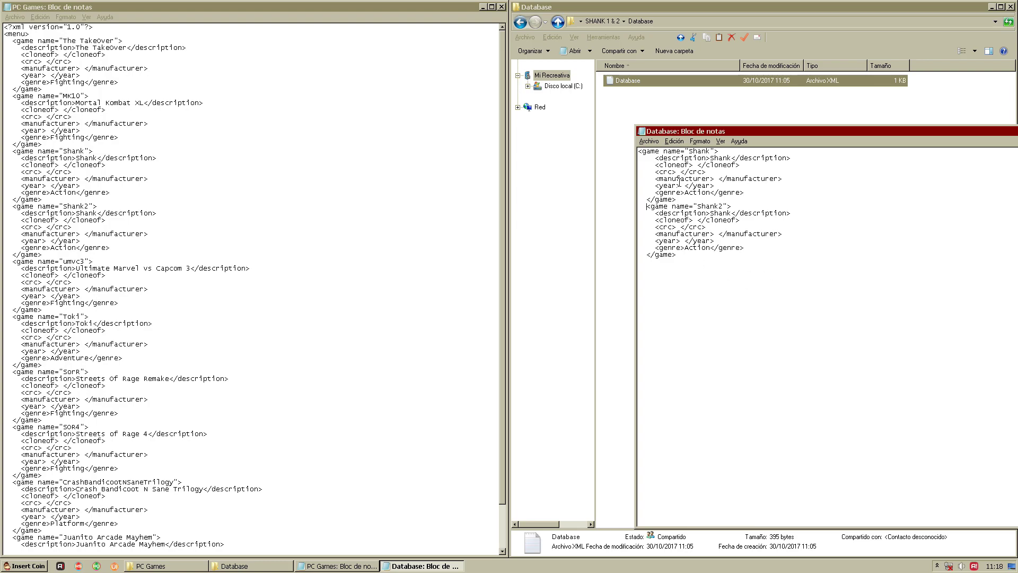
click(649, 141)
click(656, 170)
double_click(644, 131)
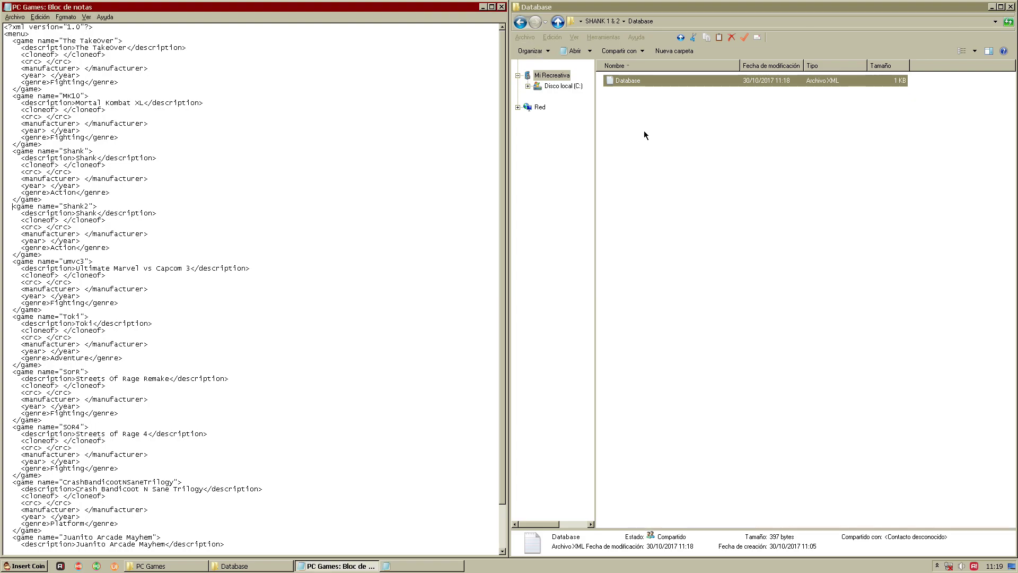
- Save and close the edited PC Games database and go back up to the HyperSpin Databases folder
click(7, 18)
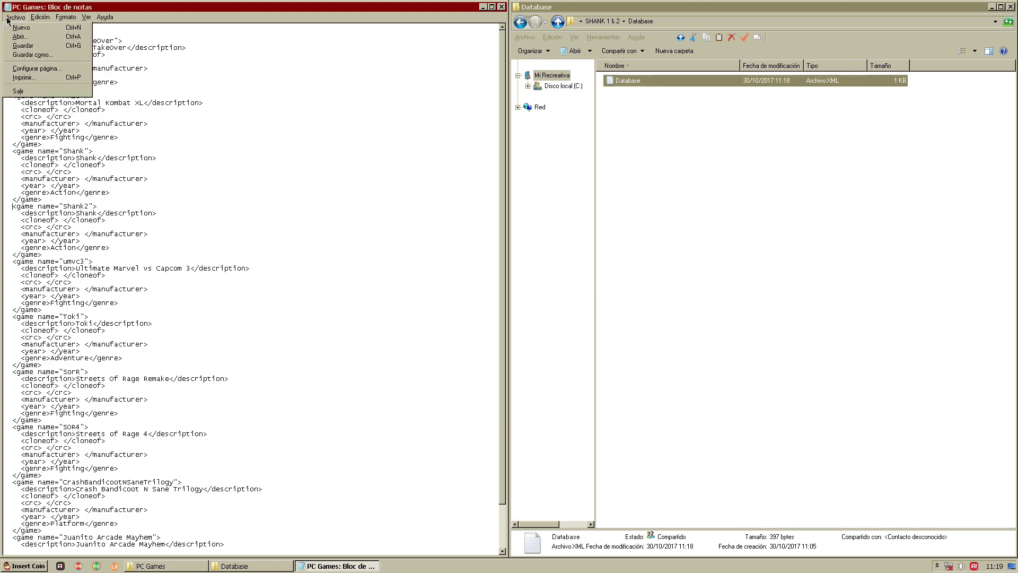
click(32, 45)
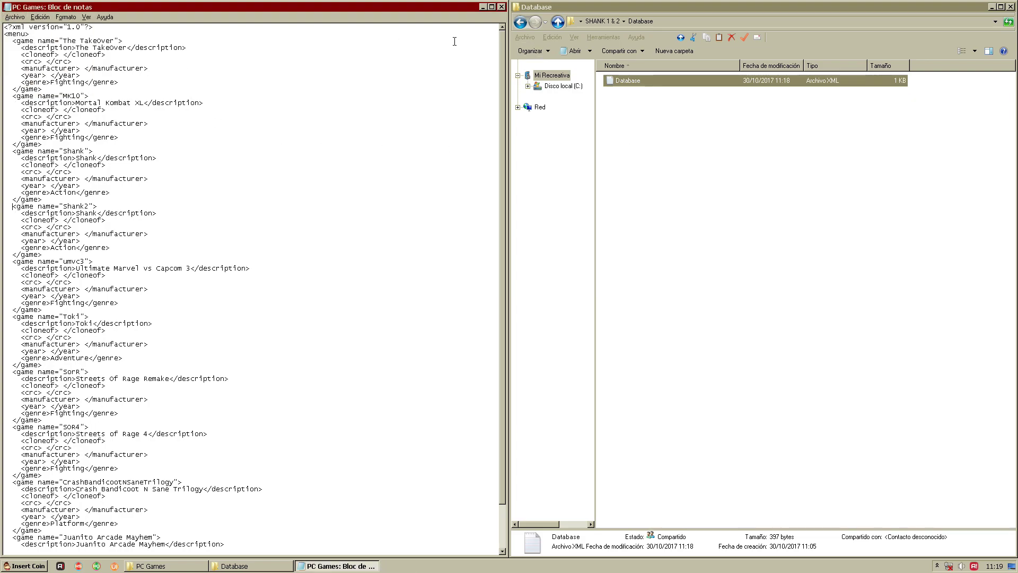
click(501, 7)
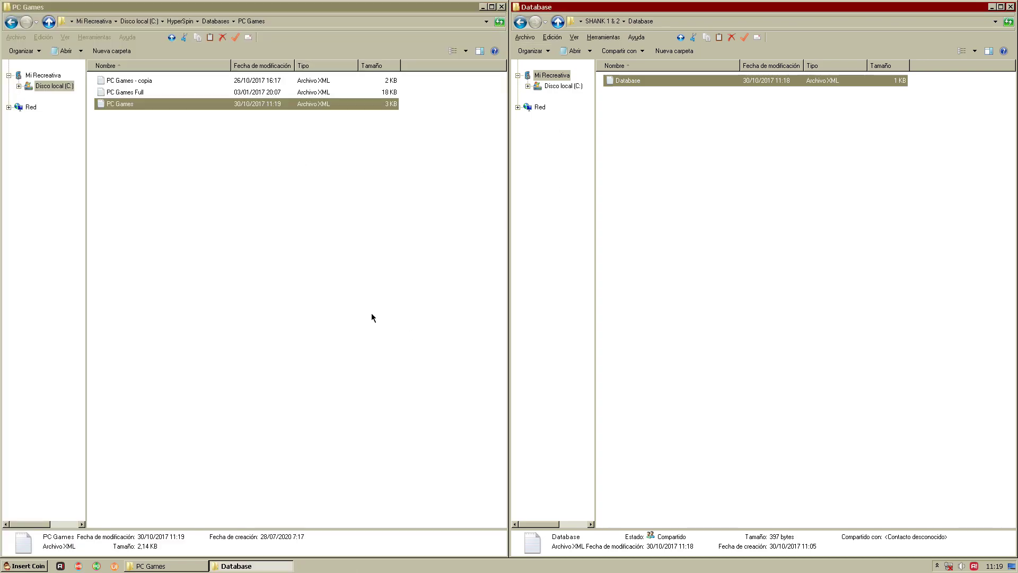
click(365, 234)
key(BackSpace)
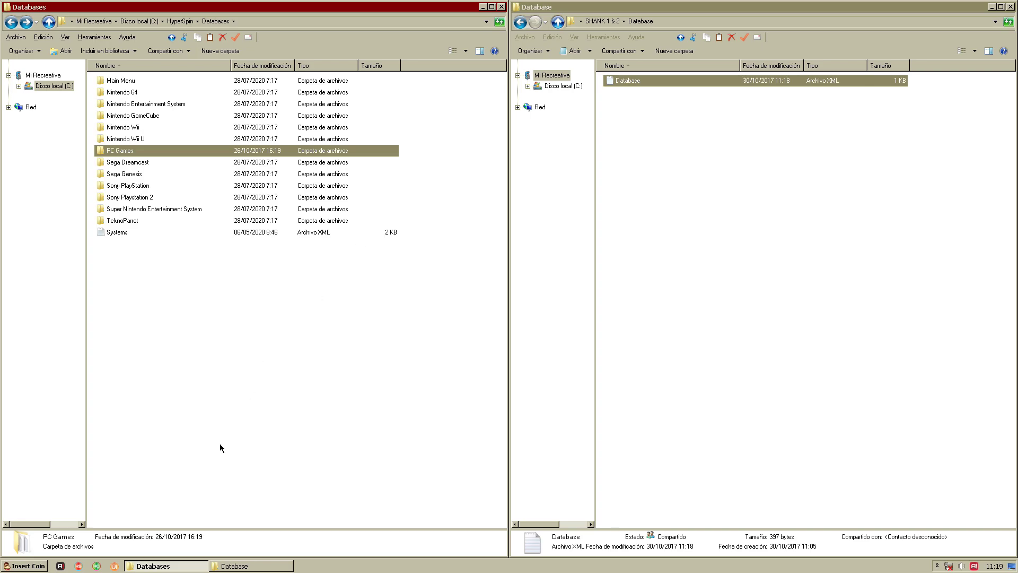
- Launch RocketLauncherUI and open the system settings of the PCLauncher.ahk module for the PC Games system
click(115, 567)
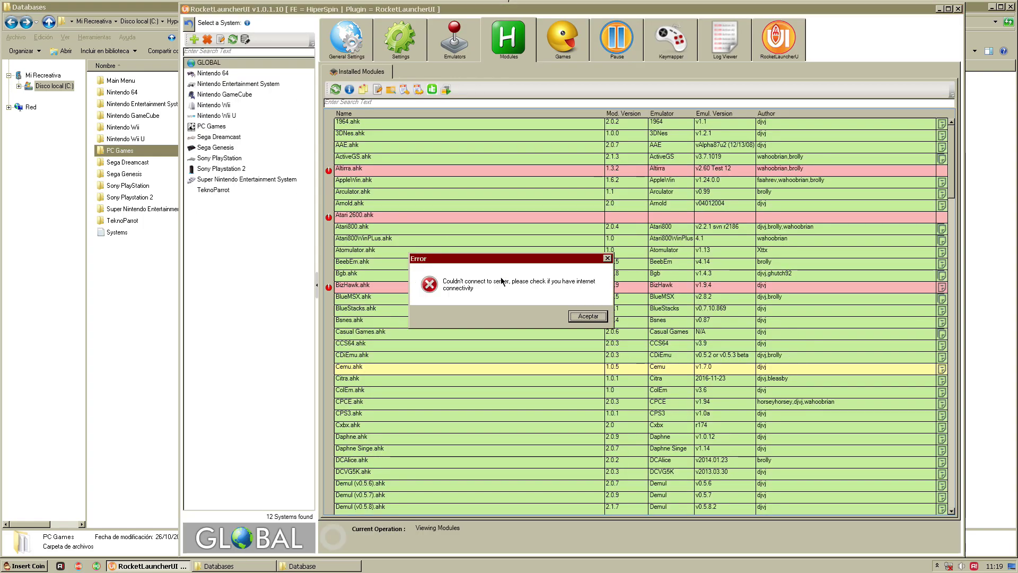
click(596, 317)
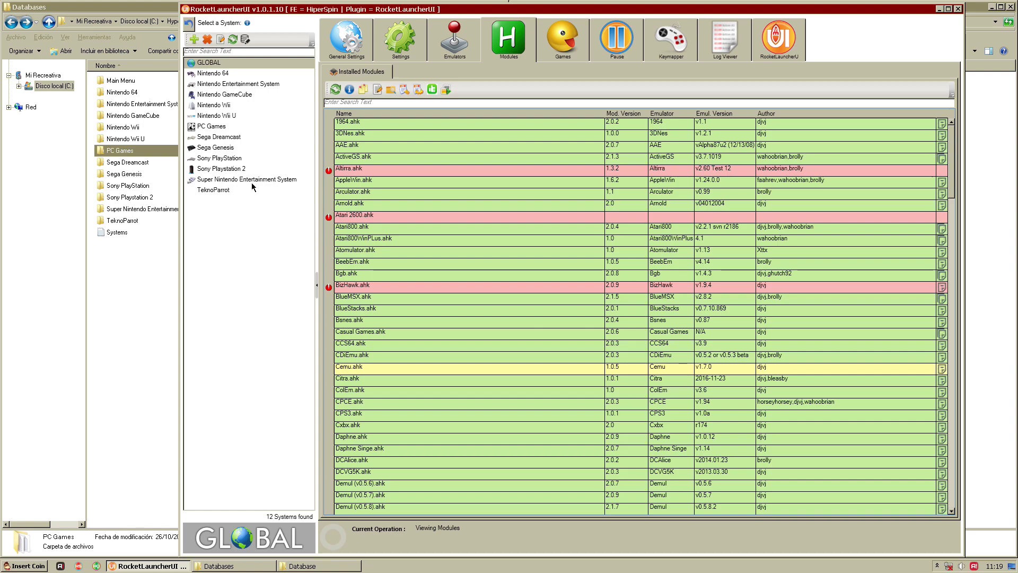
click(209, 127)
click(370, 148)
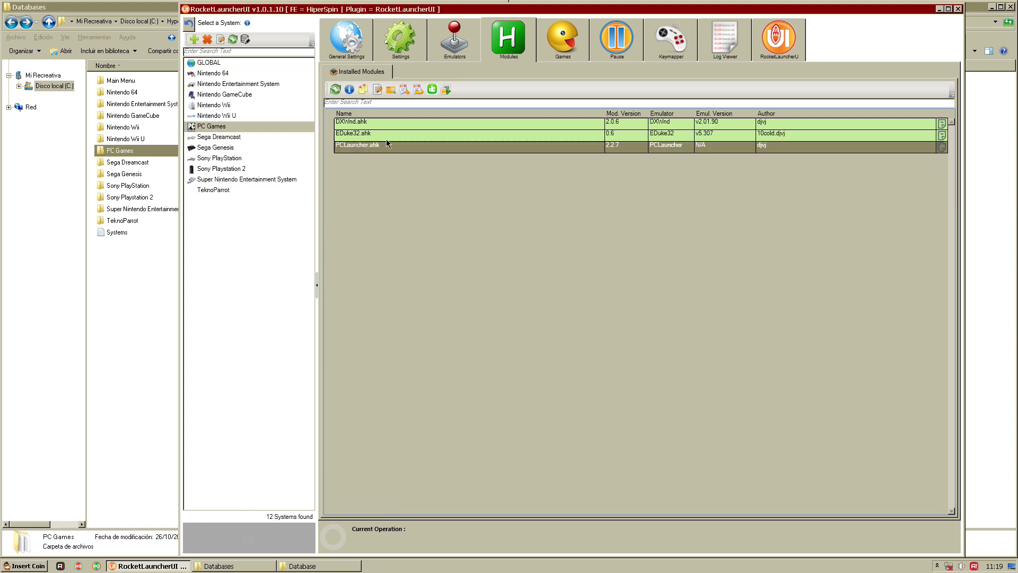
click(418, 89)
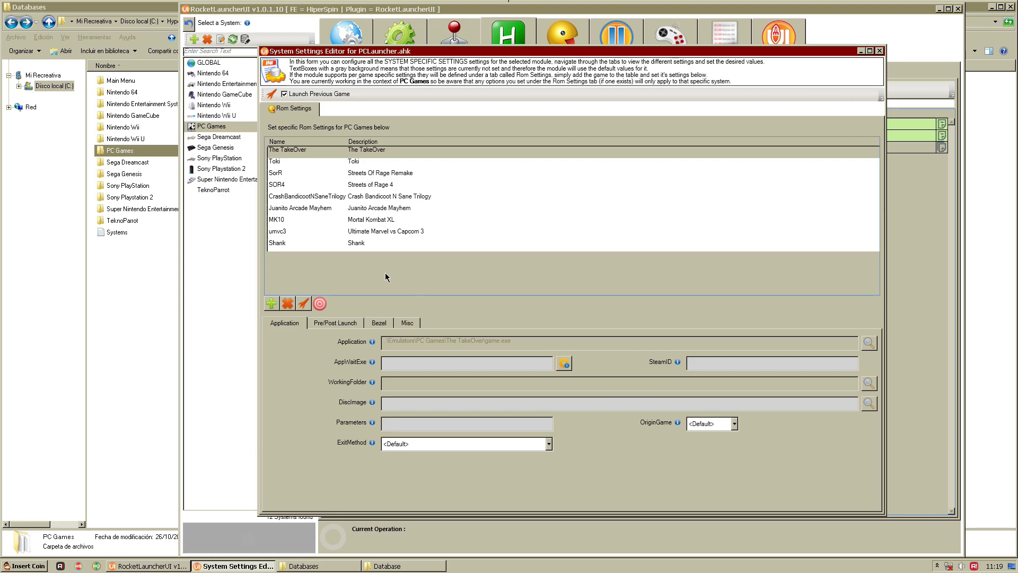
- Add the Shank2 game to the Rom Settings list of PC Games
click(271, 303)
click(419, 214)
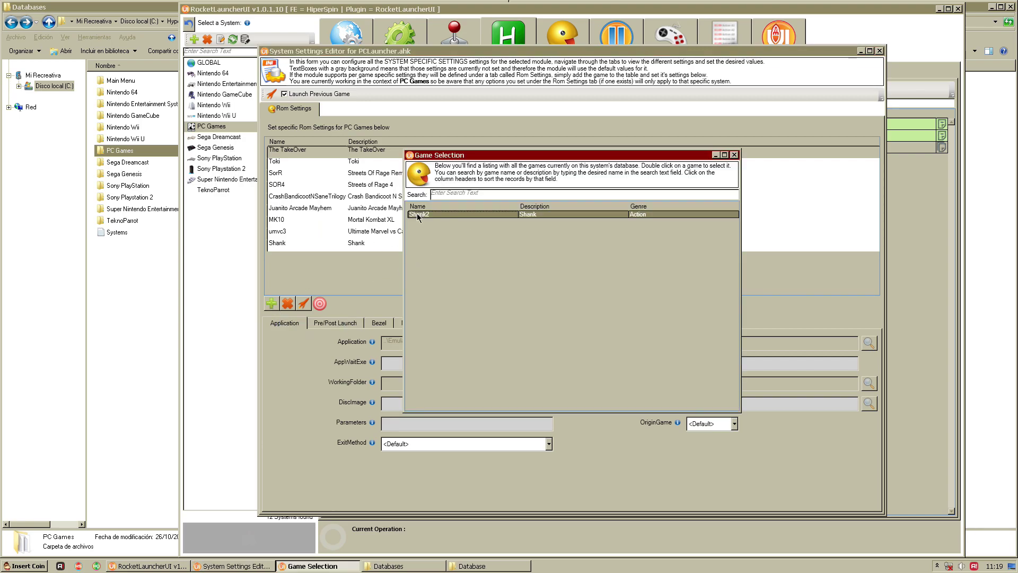
double_click(449, 214)
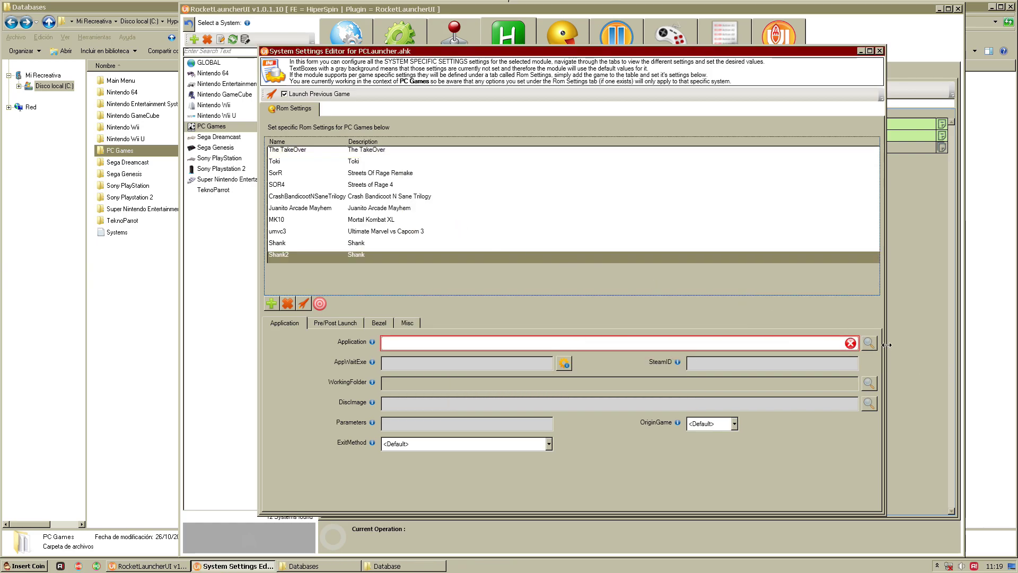
- Set Shank2's Application to the Shank2 executable in HyperSpin\Emulators\PC Games\Shank Collection\Shank 2\bin and close the settings editor
click(869, 347)
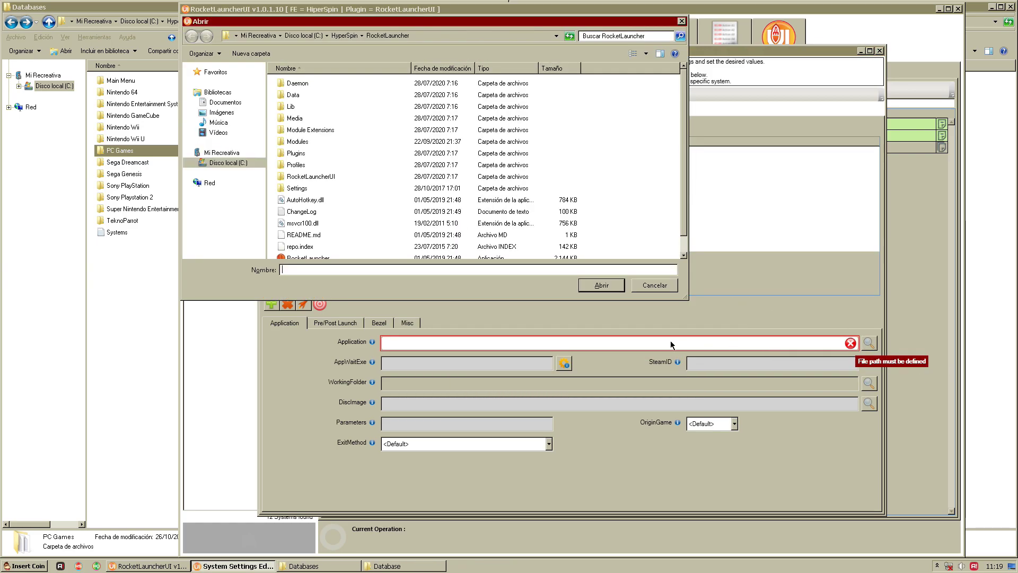
click(345, 35)
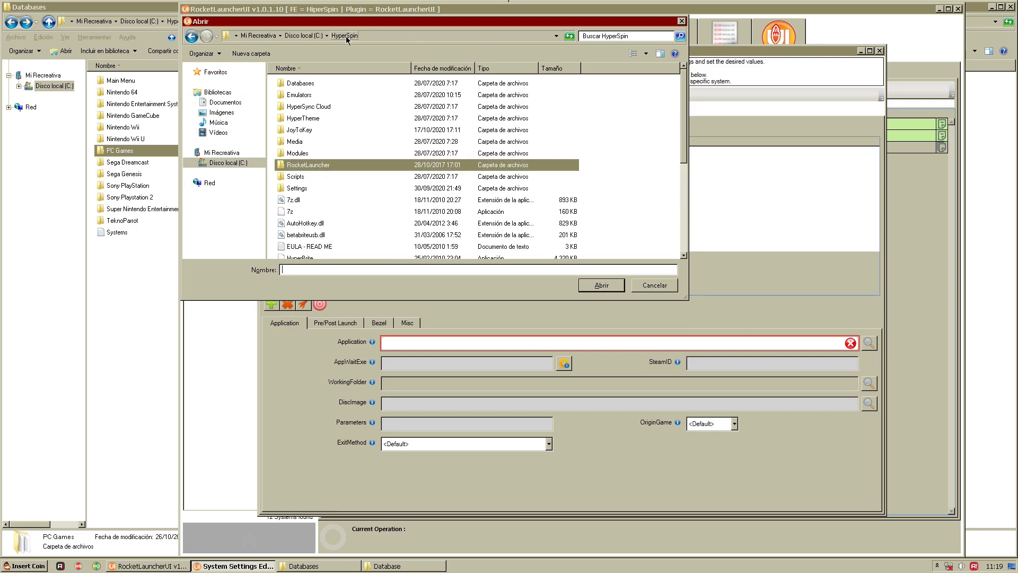
double_click(302, 95)
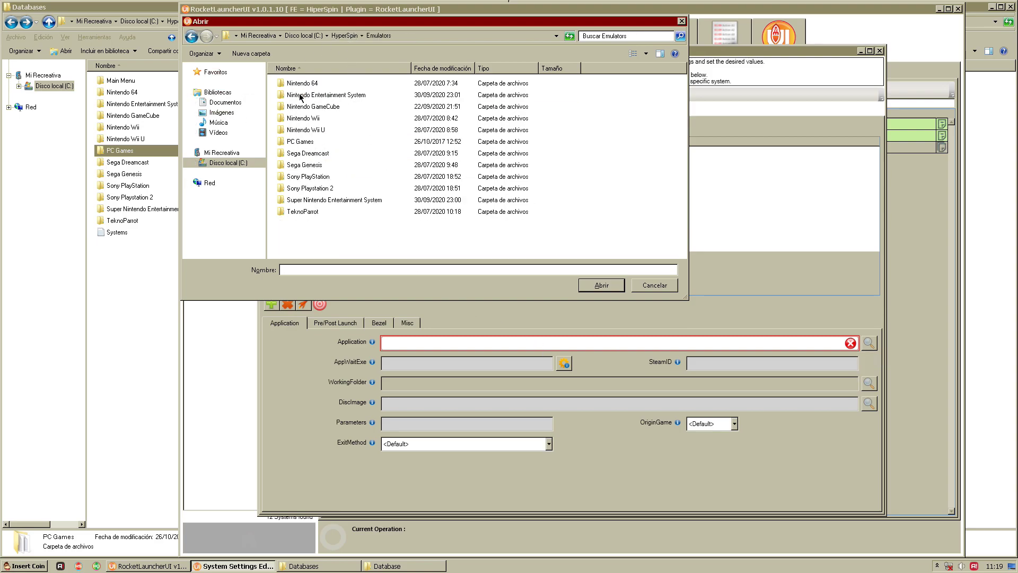
double_click(300, 142)
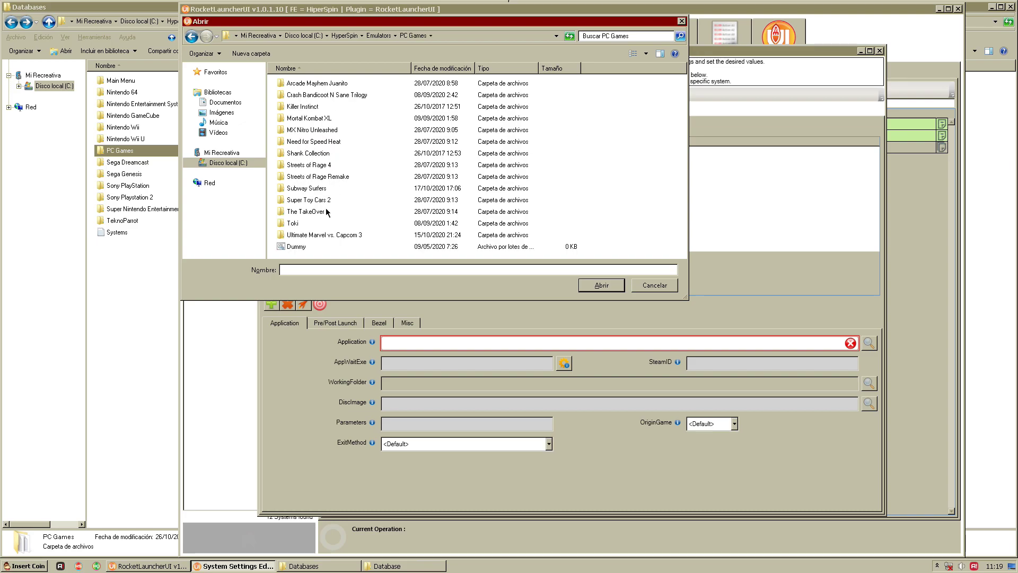
click(316, 155)
double_click(315, 155)
double_click(303, 108)
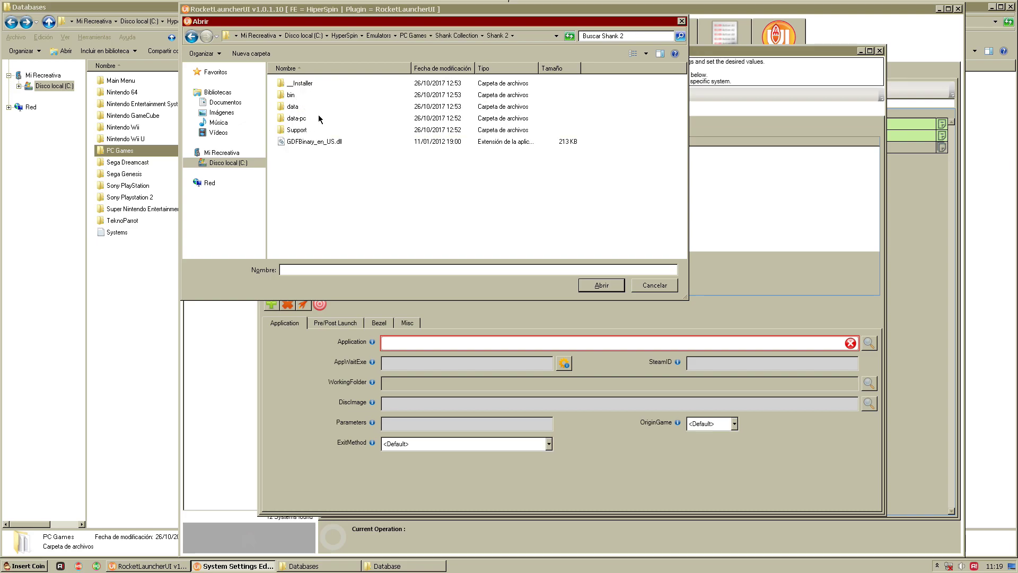
double_click(292, 95)
click(295, 131)
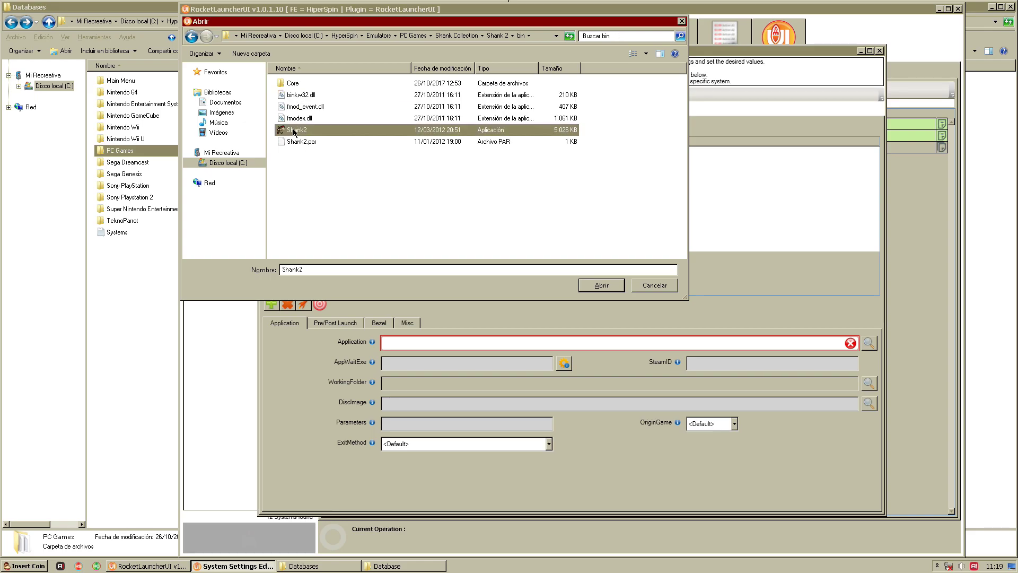
double_click(311, 129)
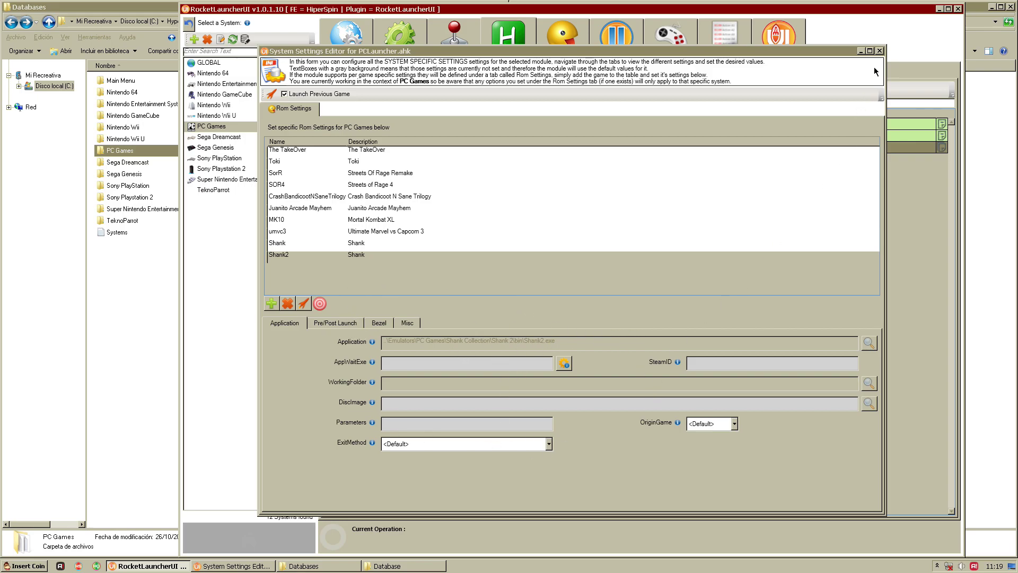
click(879, 50)
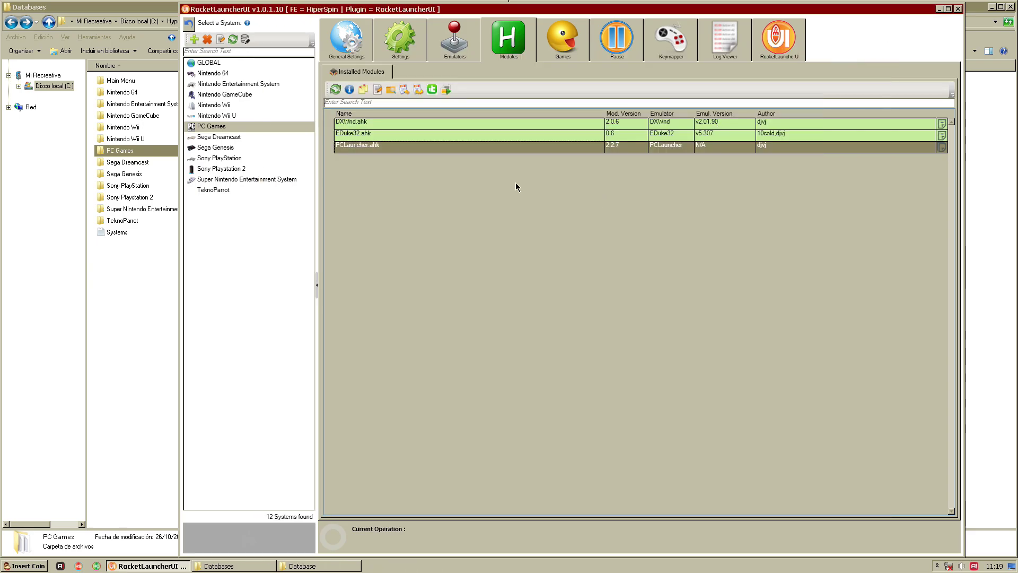
- Audit the PC Games list and set Hide Cursor to true in the game options of Shank2
click(559, 35)
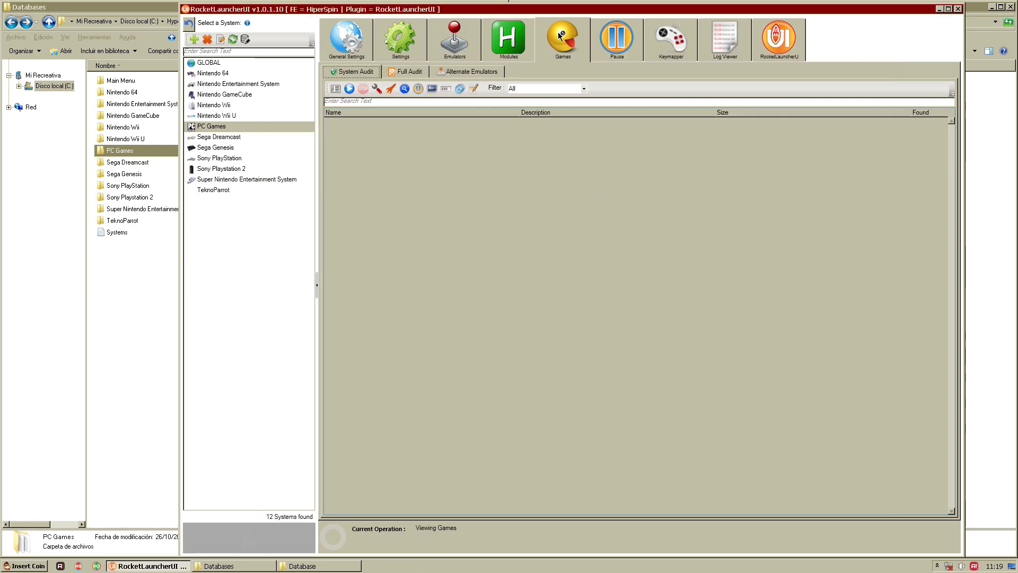
click(390, 88)
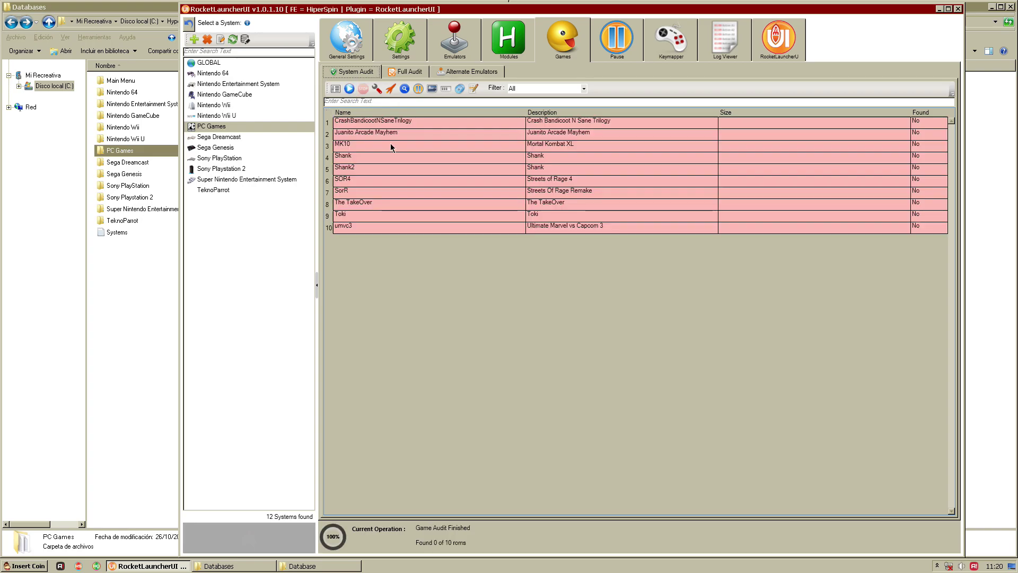
click(359, 168)
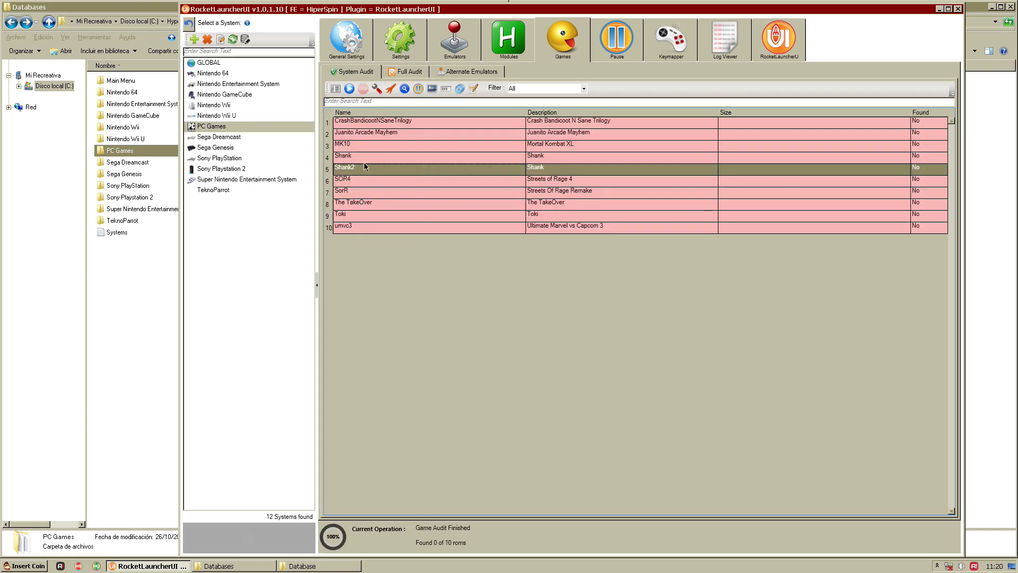
click(377, 88)
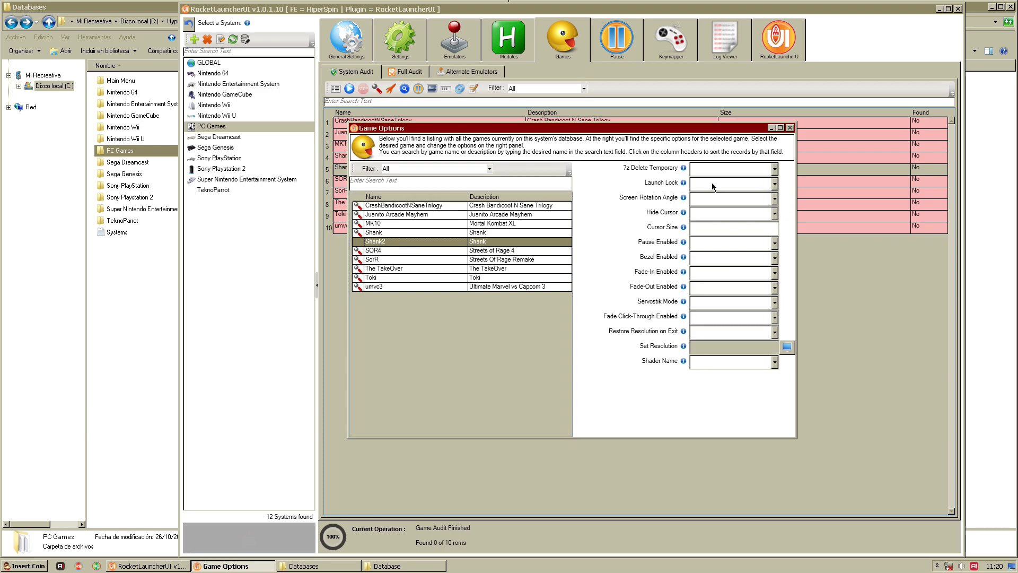
click(774, 213)
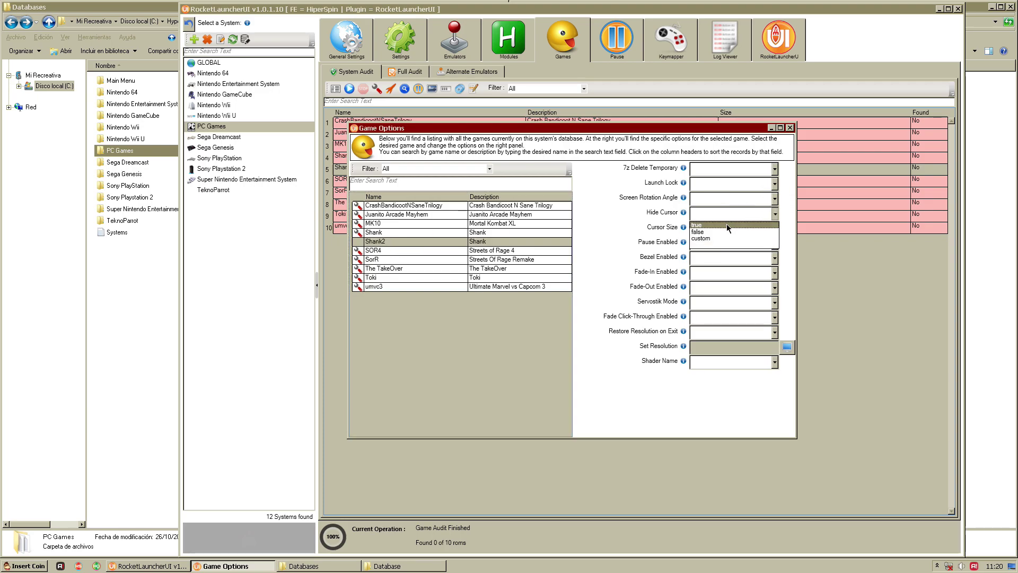
click(726, 226)
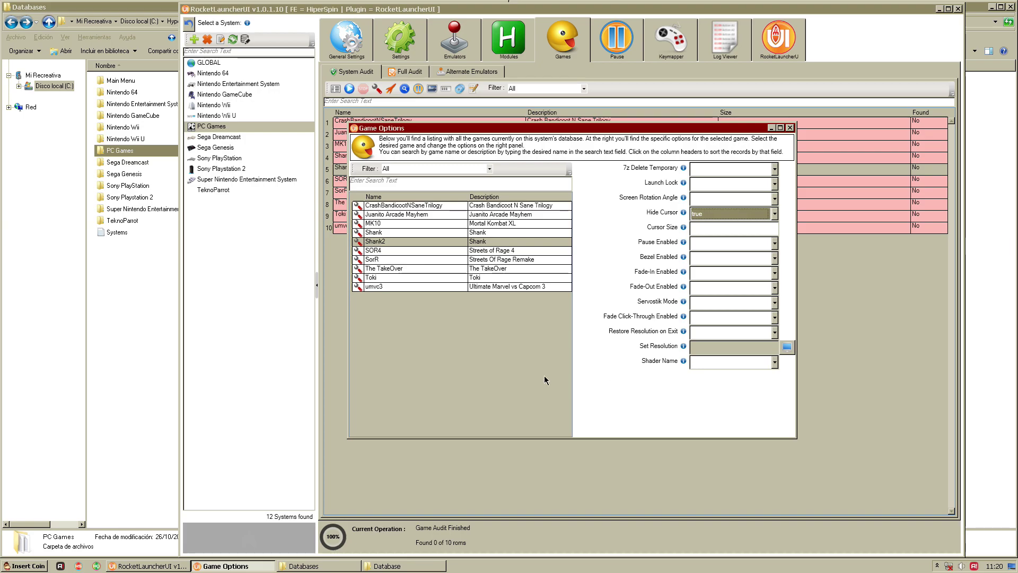
click(790, 129)
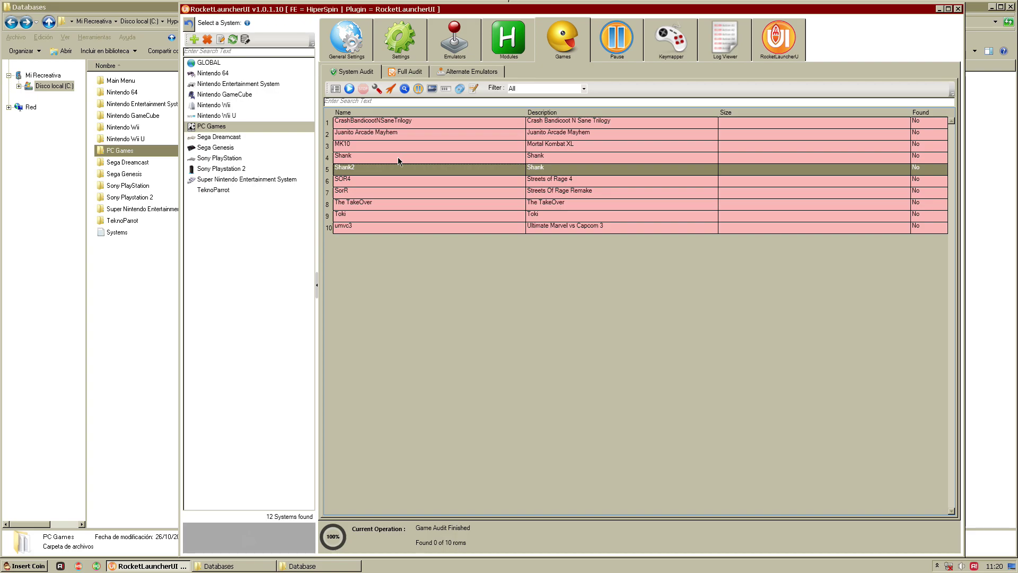
- Close RocketLauncherUI and bring the two folder windows to SHANK 1 & 2 and HyperSpin\Media
click(958, 9)
click(740, 250)
key(BackSpace)
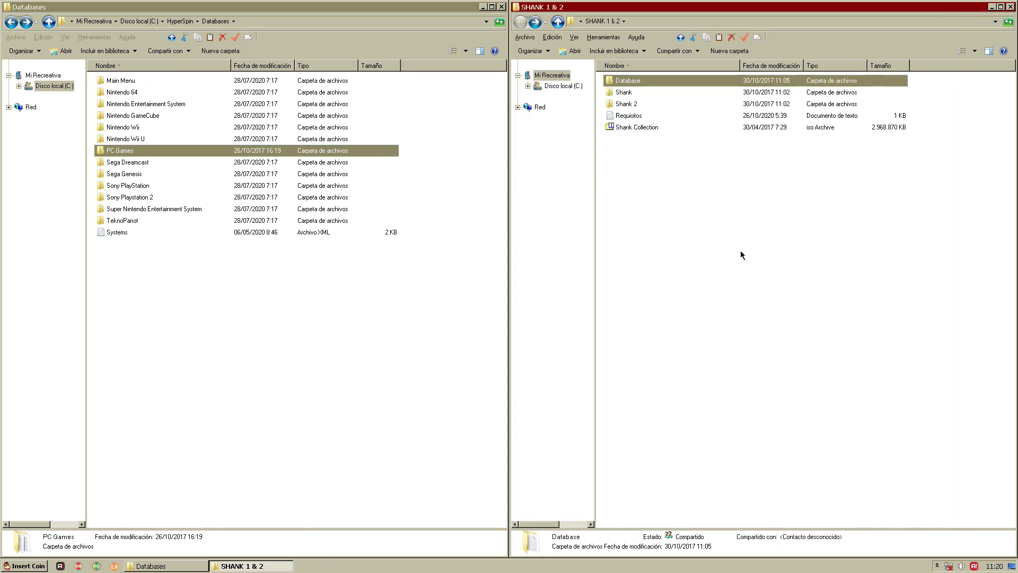
click(316, 251)
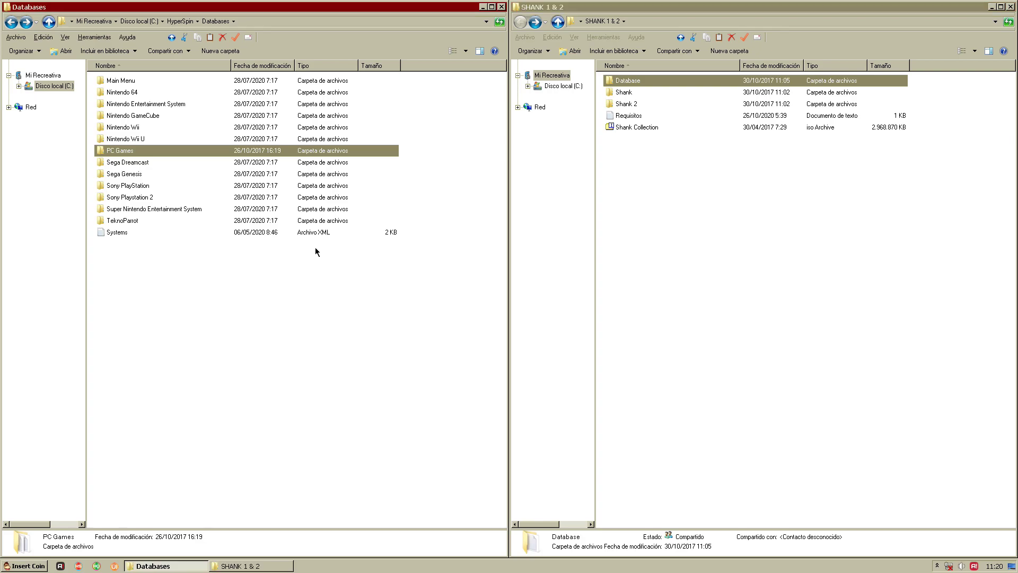
key(BackSpace)
double_click(121, 143)
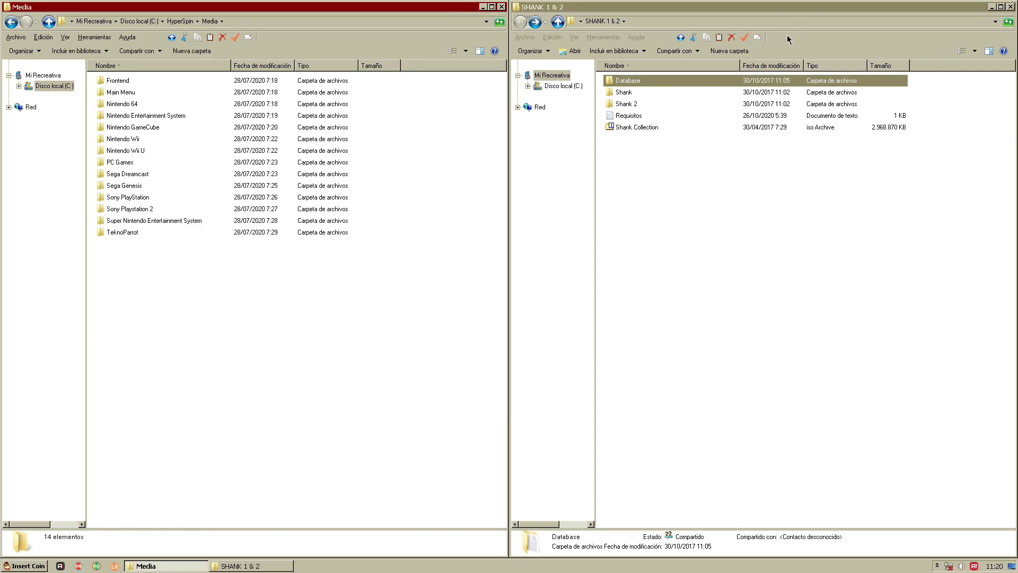
- Preview the Shank2 wheel image in the source Shank 2 folder and move it into HyperSpin\Media\PC Games\Images\Wheel
double_click(627, 104)
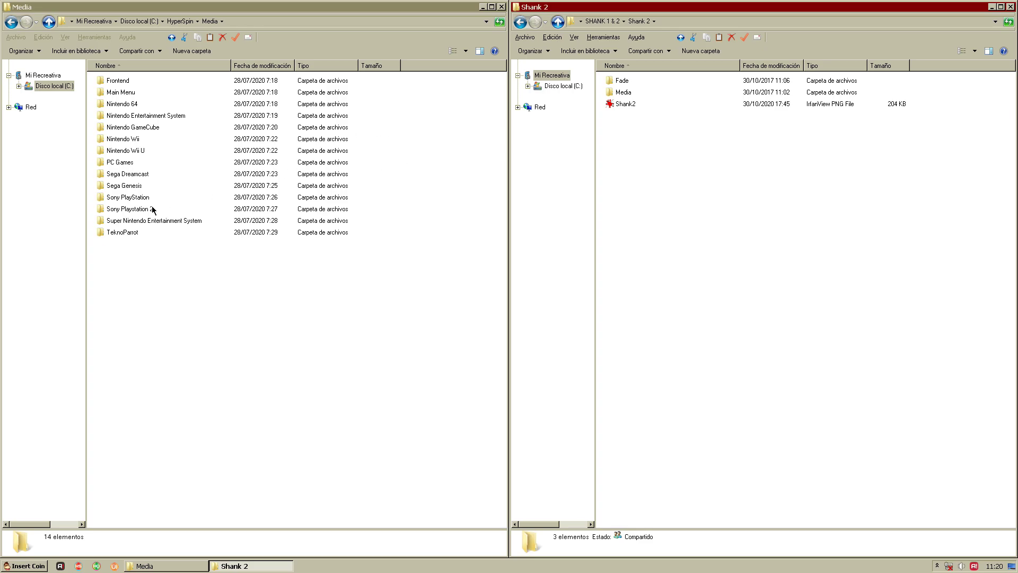
click(620, 105)
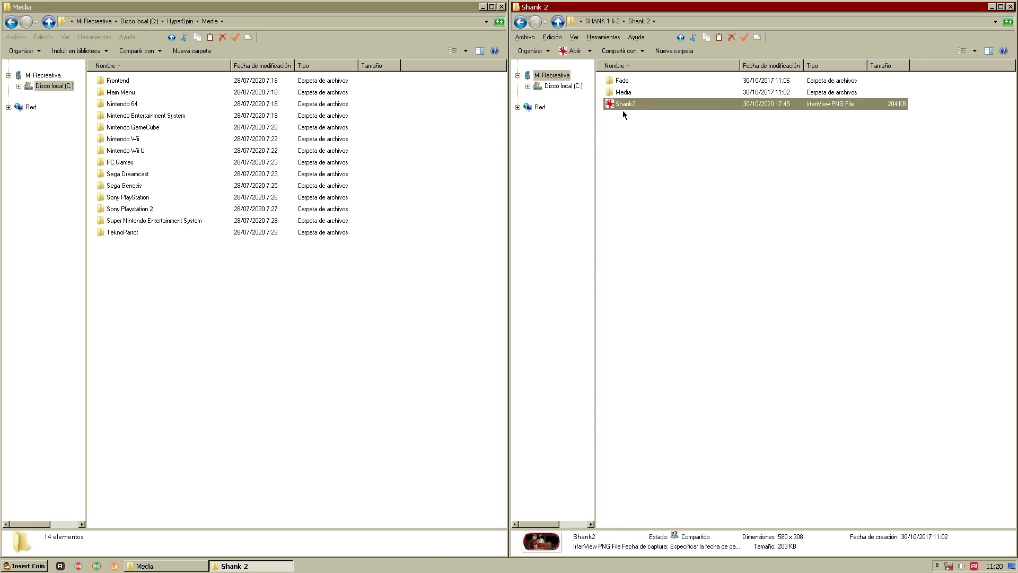
double_click(622, 106)
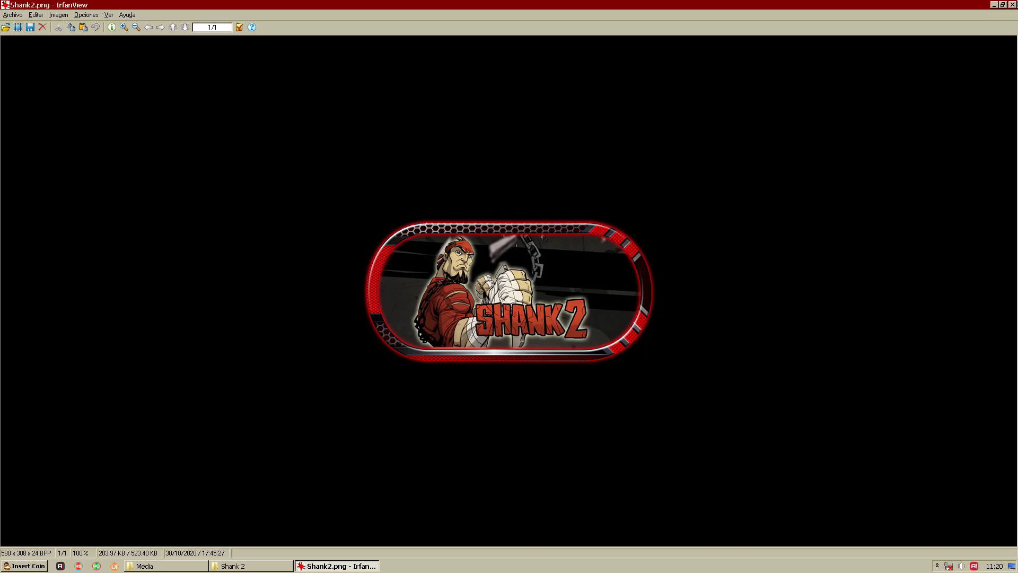
click(1013, 5)
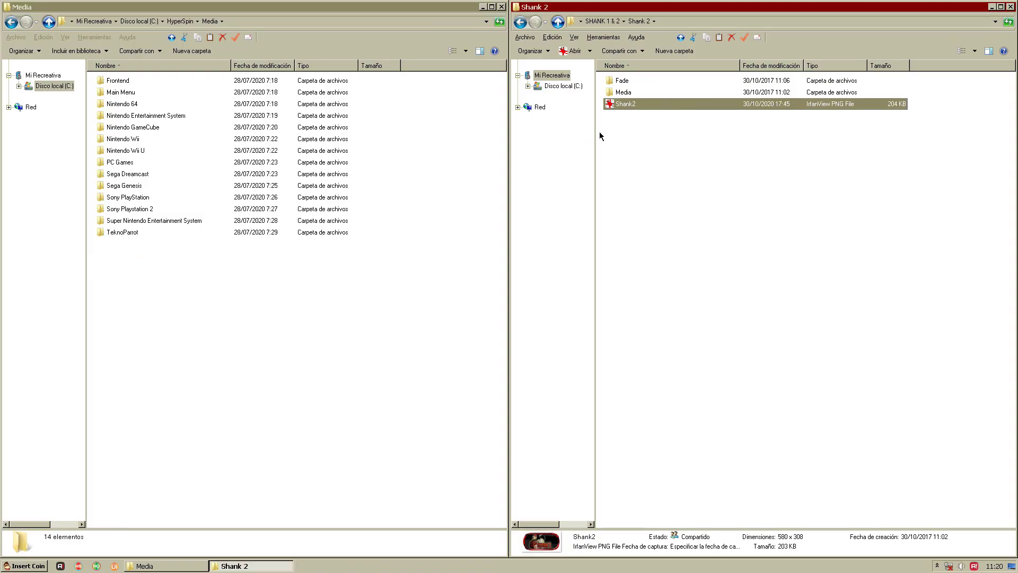
double_click(126, 163)
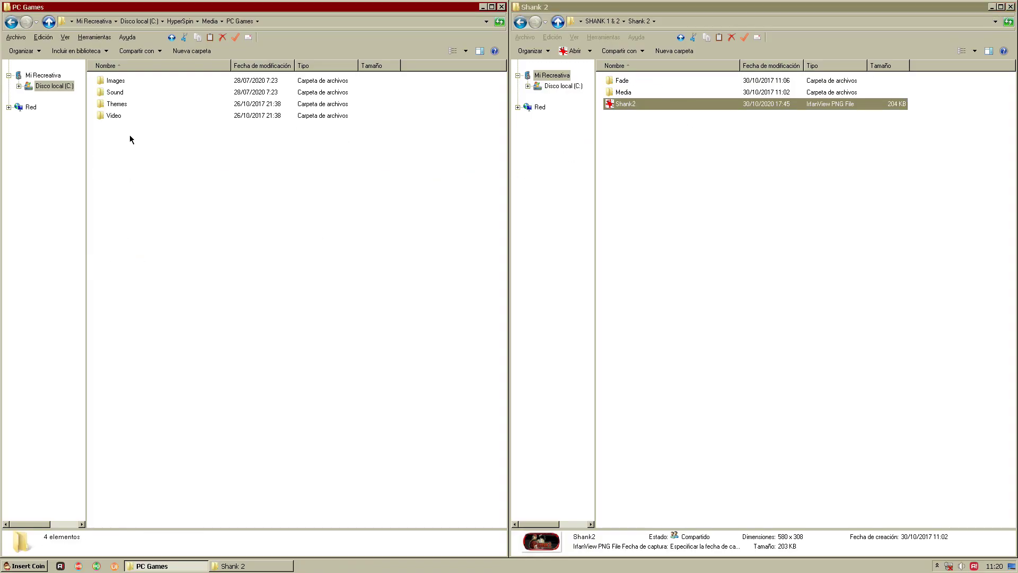
double_click(123, 81)
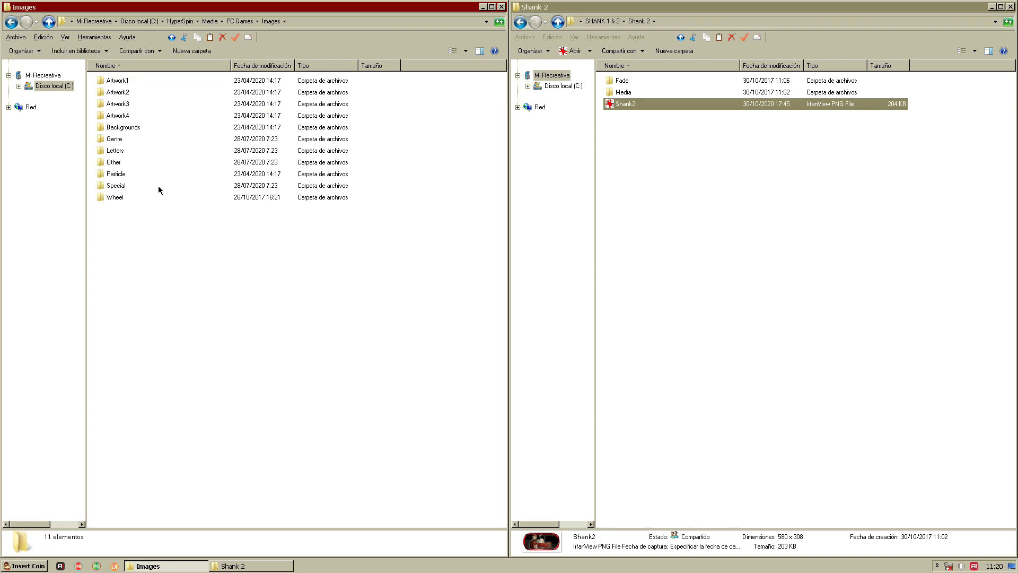
double_click(117, 197)
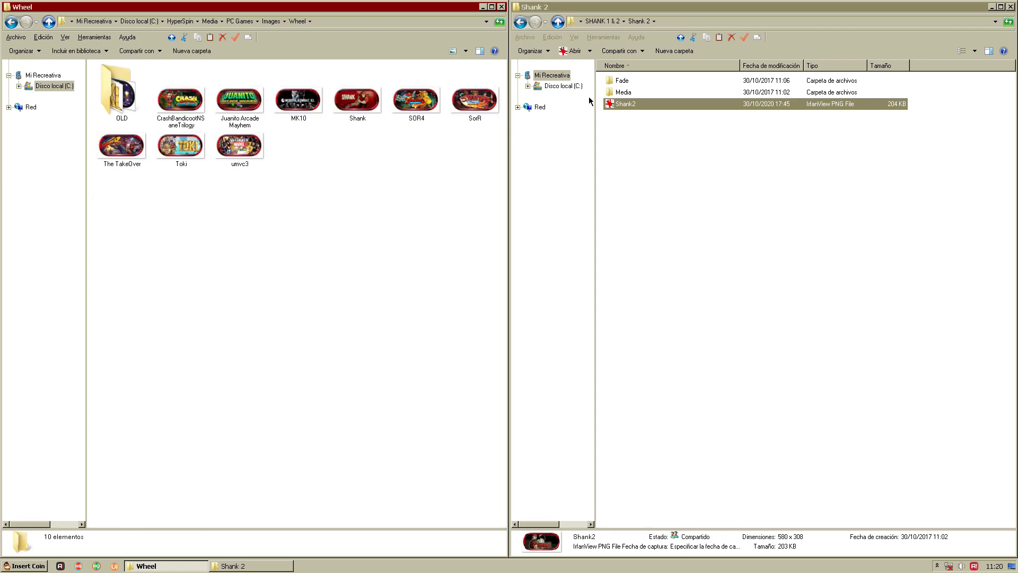
drag(624, 107, 300, 226)
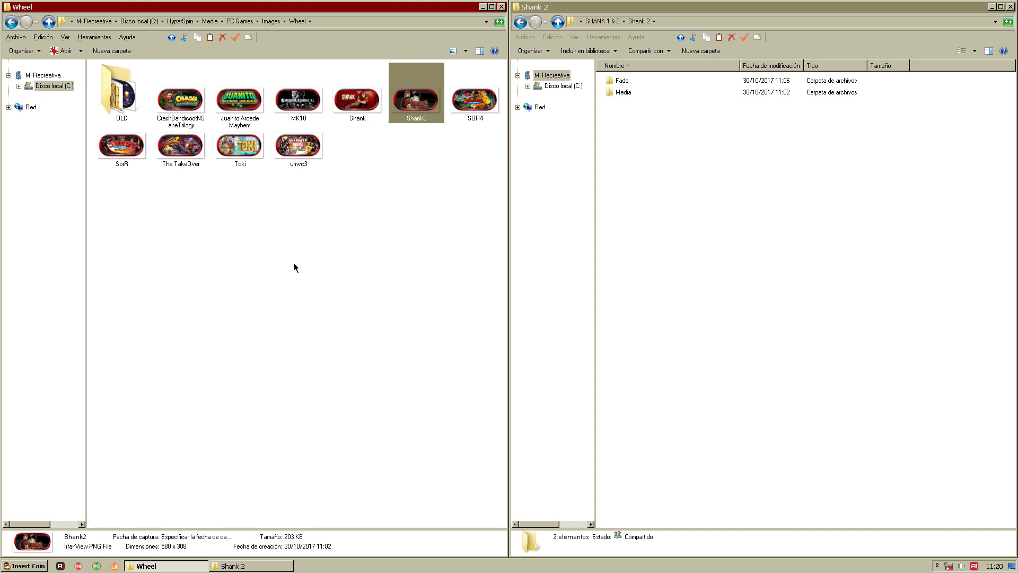
- Copy the Shank2 theme archive from the source Shank 2\Media\Theme folder into HyperSpin\Media\PC Games\Themes
key(BackSpace)
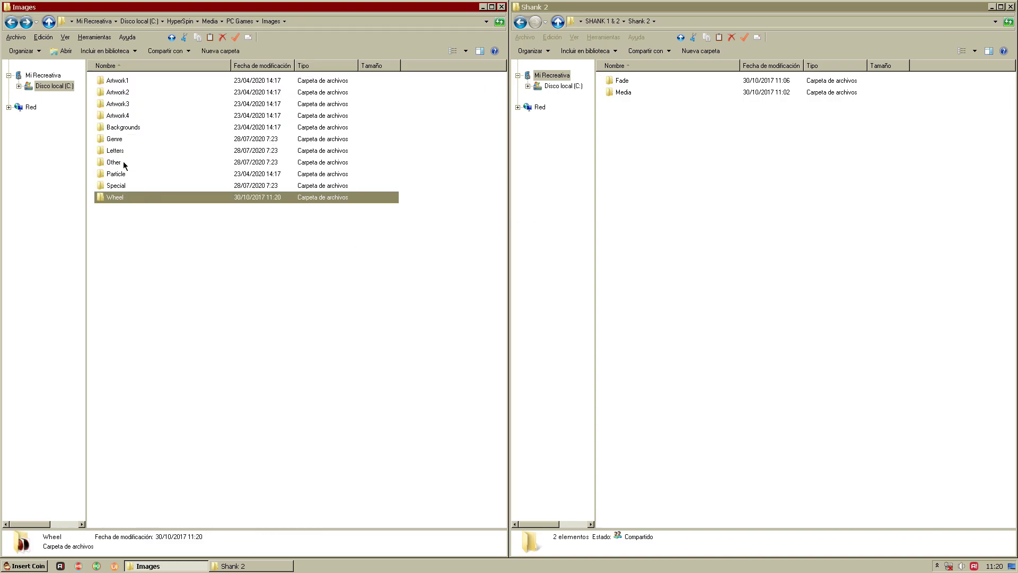
key(BackSpace)
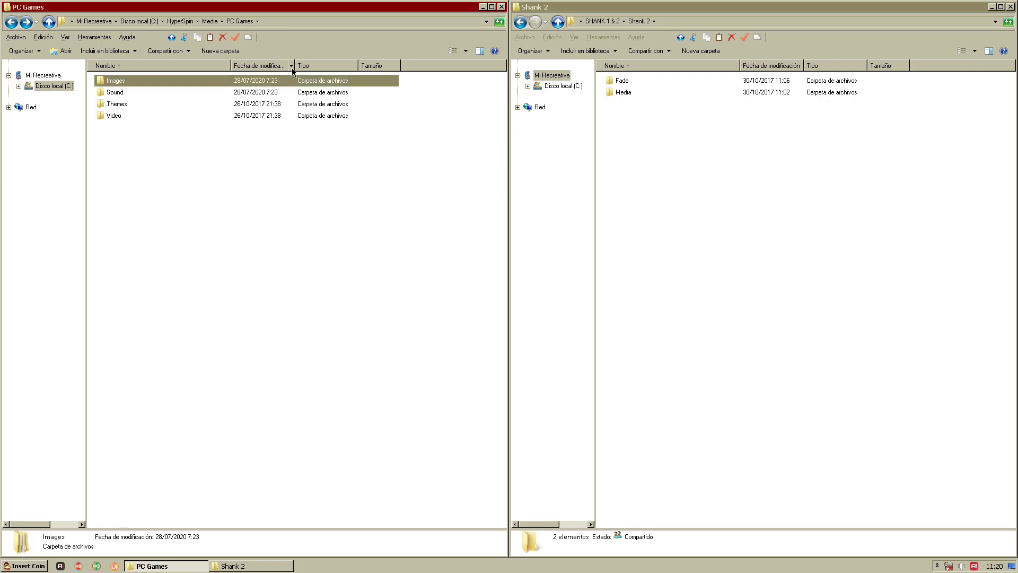
key(t)
key(Return)
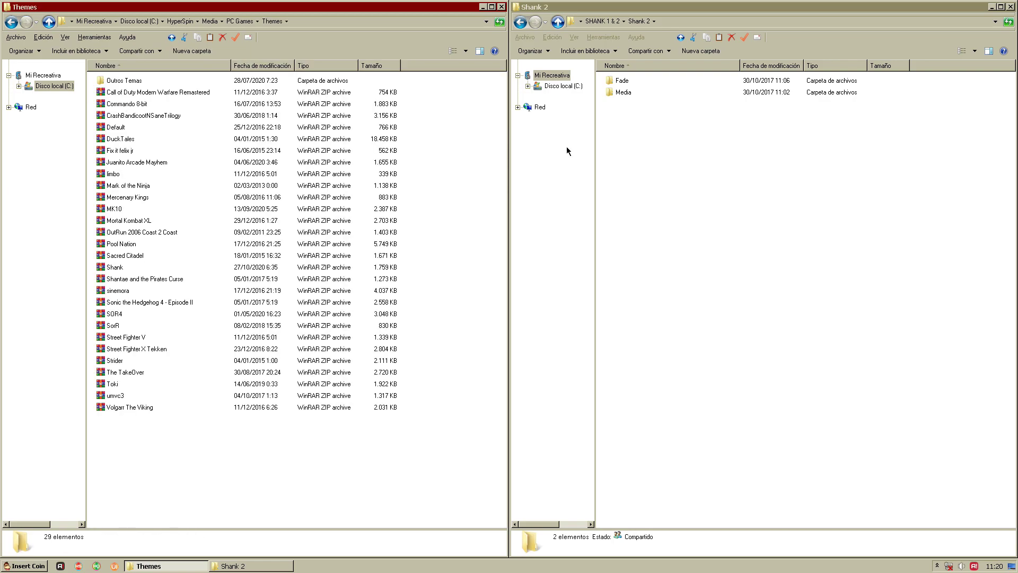
double_click(624, 92)
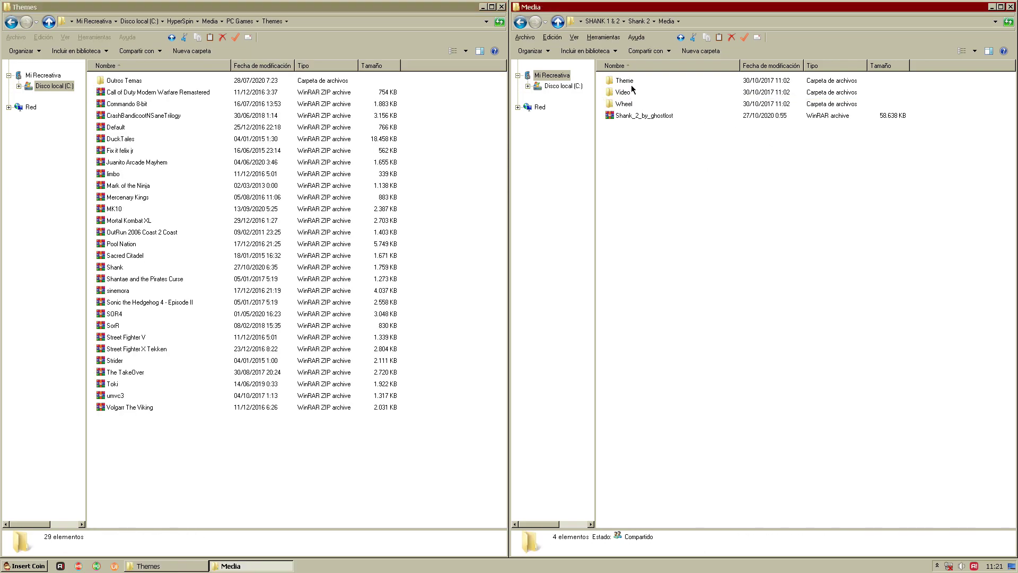
double_click(632, 92)
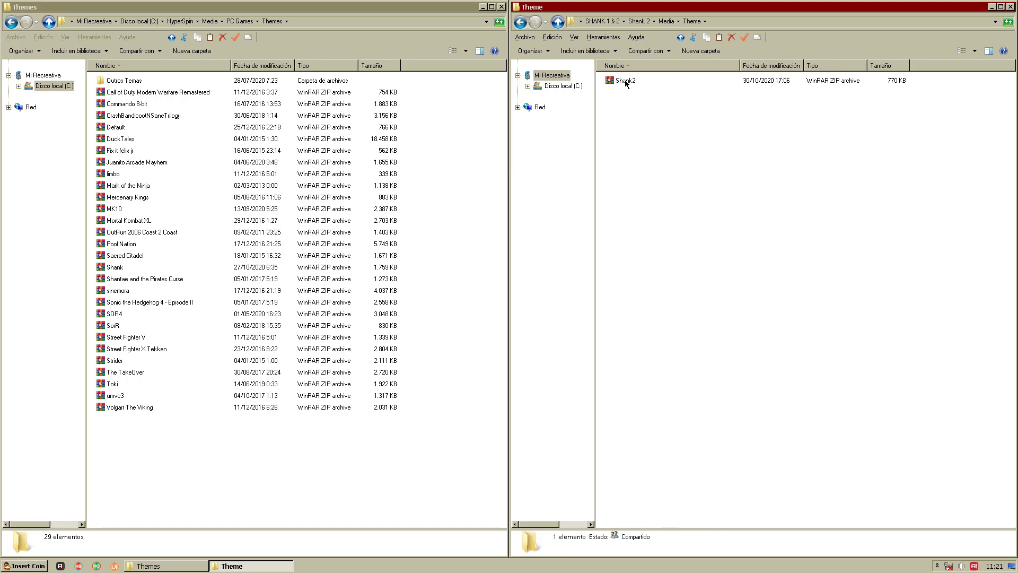
click(626, 82)
click(410, 449)
key(ctrl+v)
- Put the Shank2 MP4 video from the source Shank 2\Media\Video folder into HyperSpin\Media\PC Games\Video
click(714, 189)
key(BackSpace)
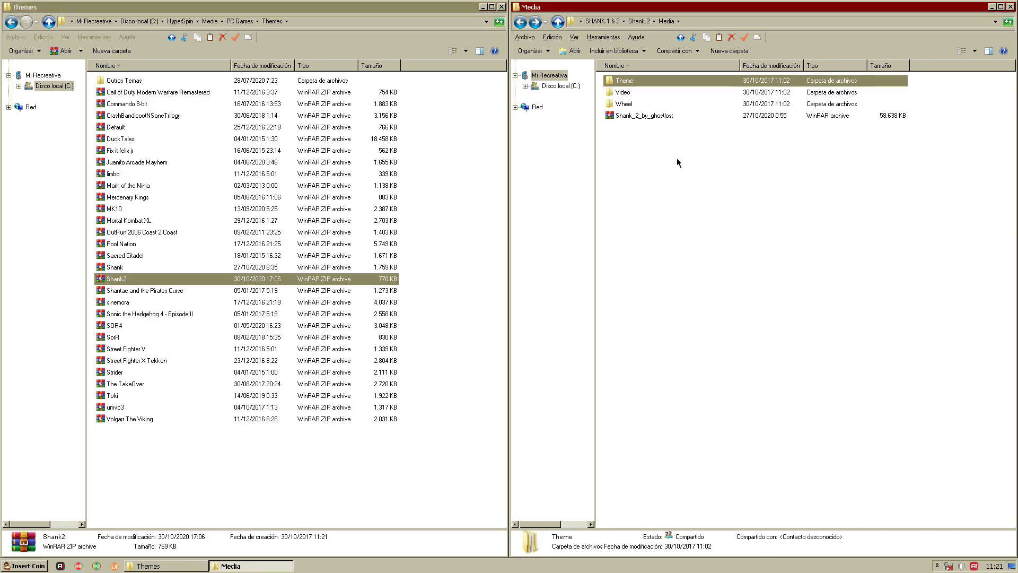
click(623, 92)
double_click(623, 93)
click(282, 211)
key(BackSpace)
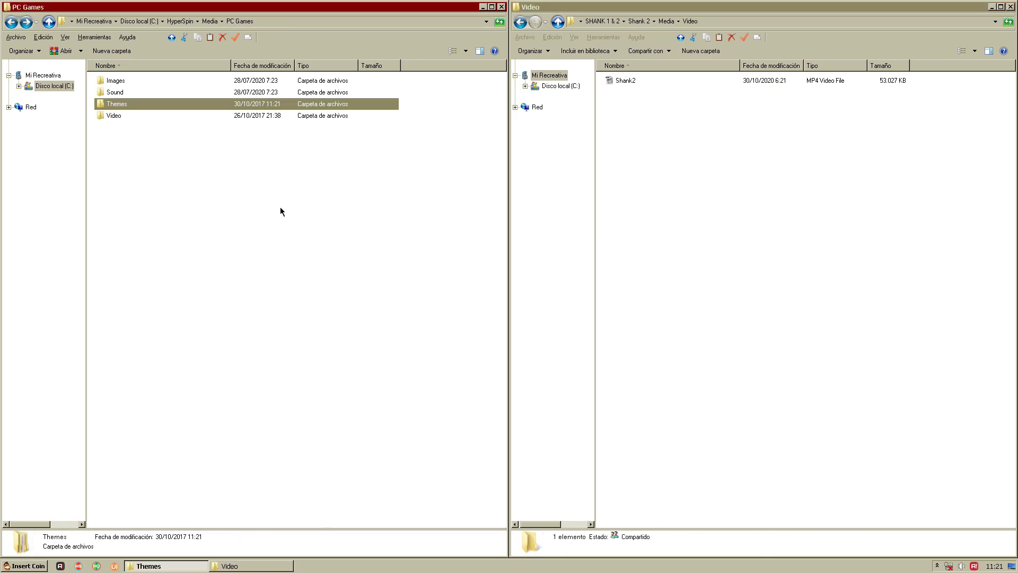
click(120, 115)
double_click(119, 115)
drag(633, 83, 397, 350)
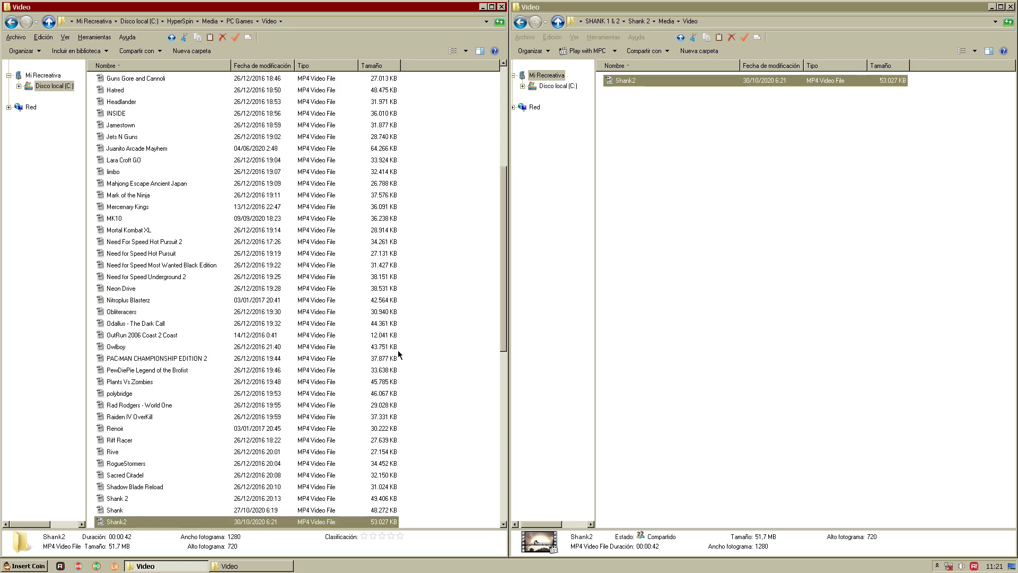
- Examine the alternative Shank2 wheel image and the contents of the RAR archive in the source Shank 2\Media folder
click(754, 227)
key(BackSpace)
double_click(626, 104)
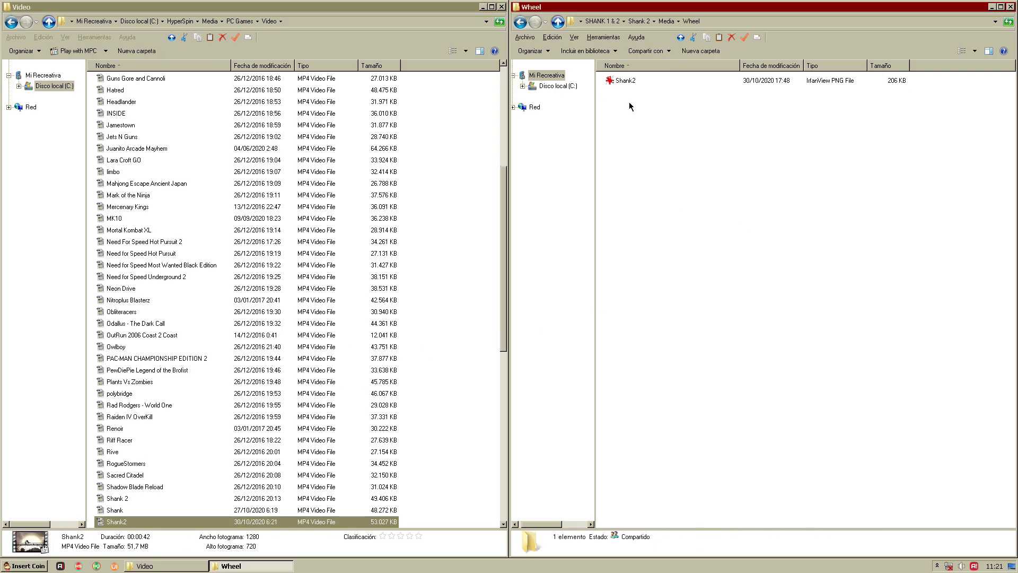
double_click(624, 82)
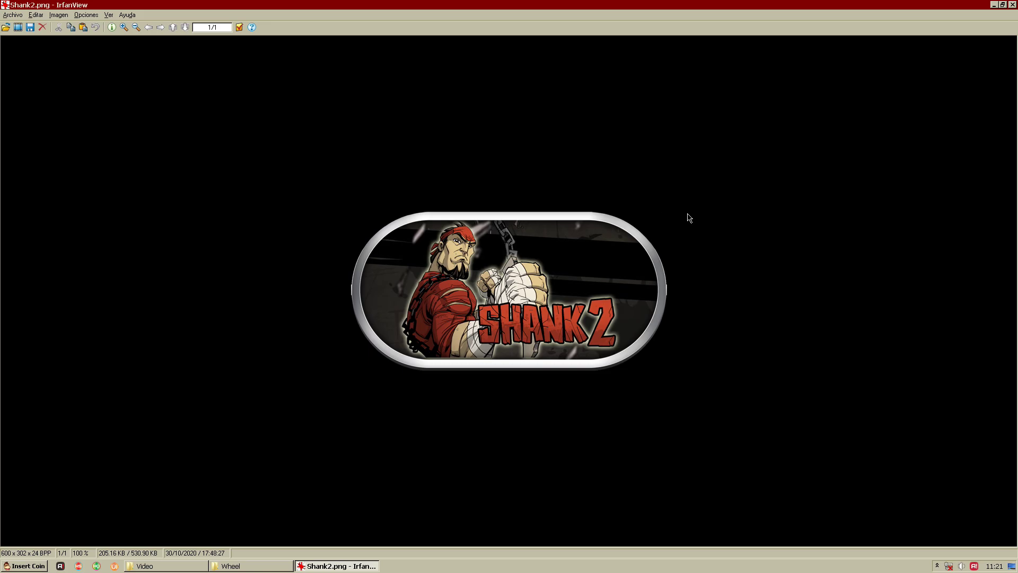
click(1012, 5)
key(BackSpace)
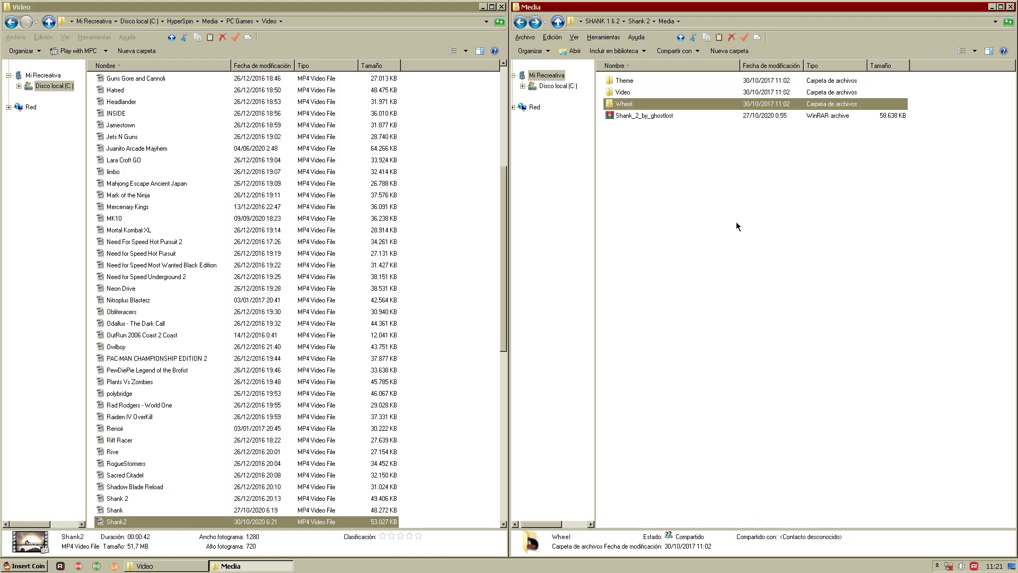
double_click(643, 117)
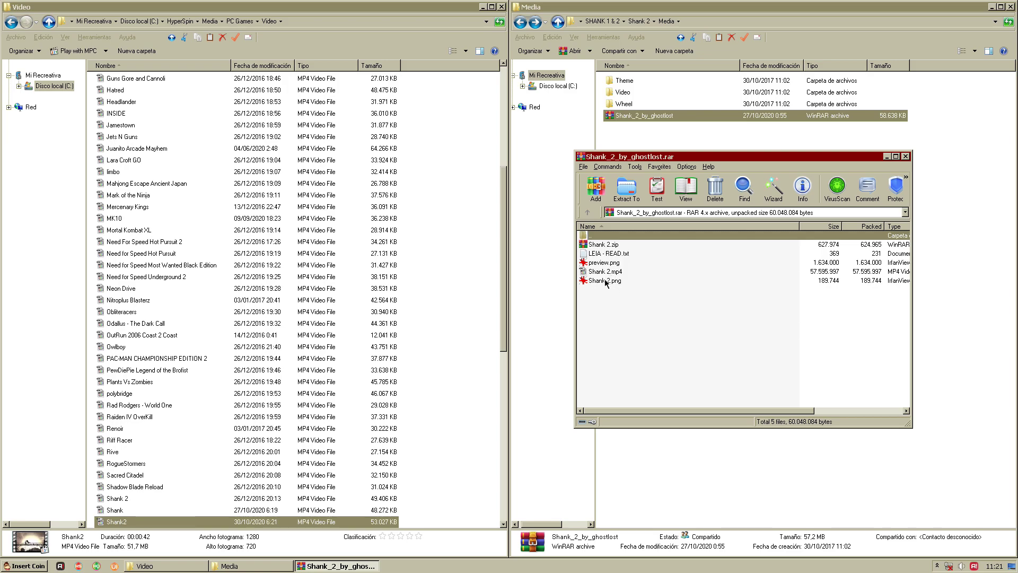
click(906, 156)
key(BackSpace)
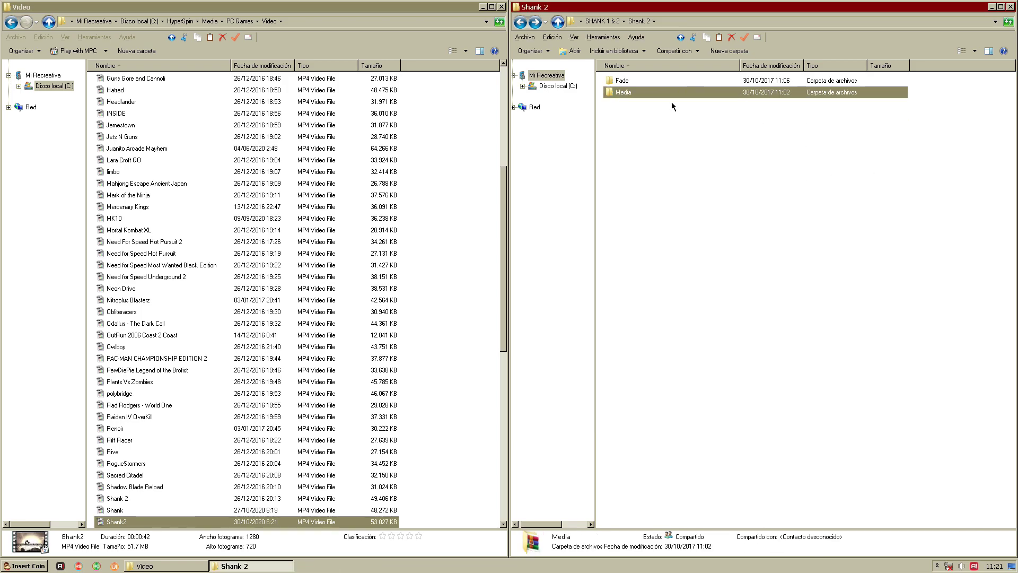
key(BackSpace)
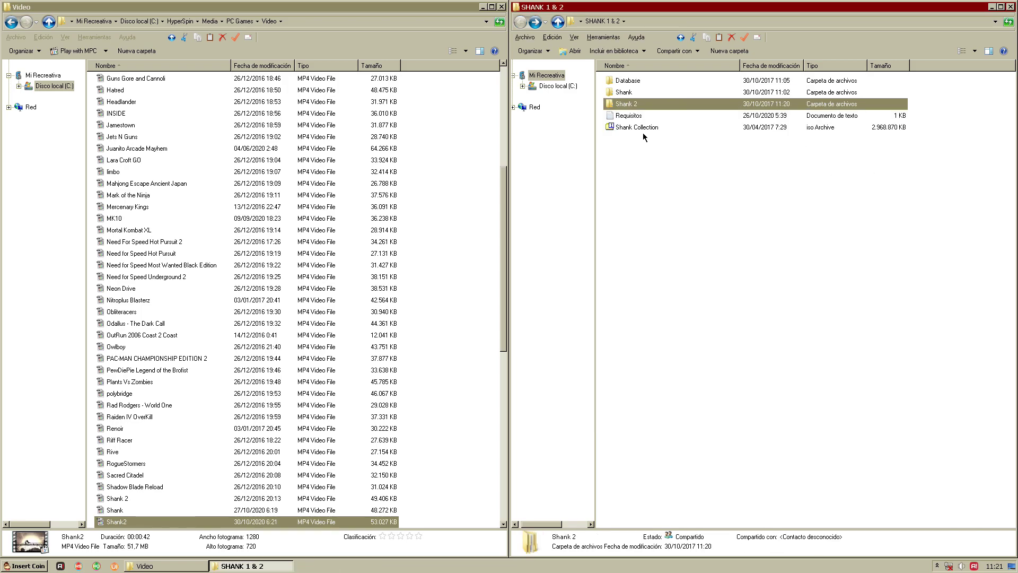
- Open the HyperSpin\RocketLauncher\Media\Fade\PC Games folder in the destination window
click(180, 21)
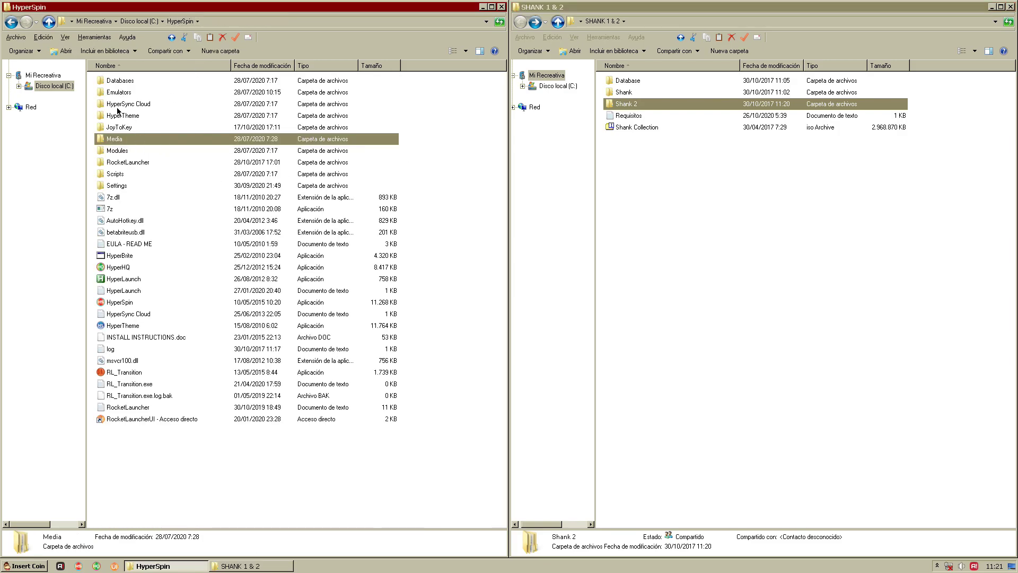
double_click(131, 162)
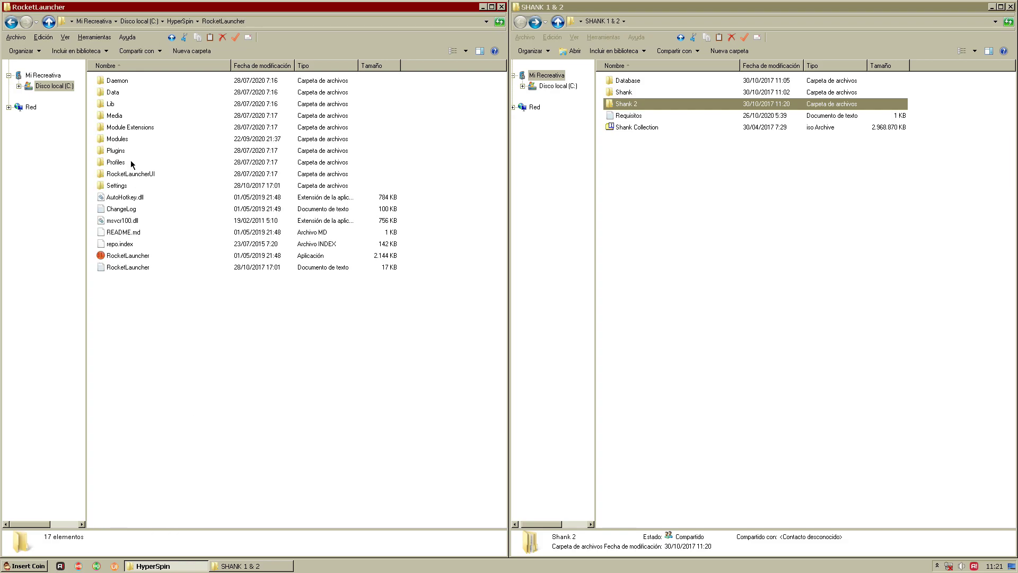
double_click(116, 115)
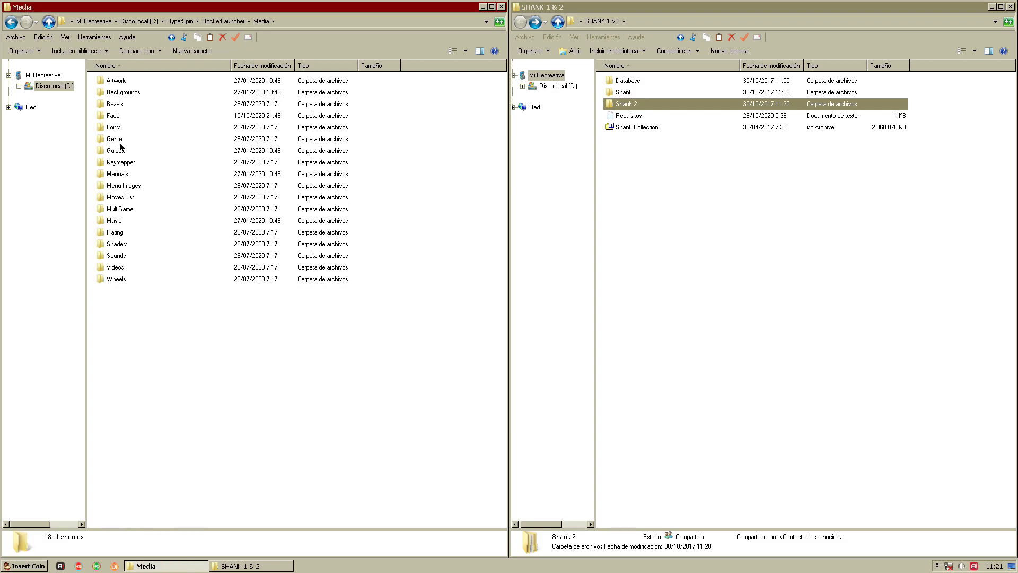
double_click(113, 116)
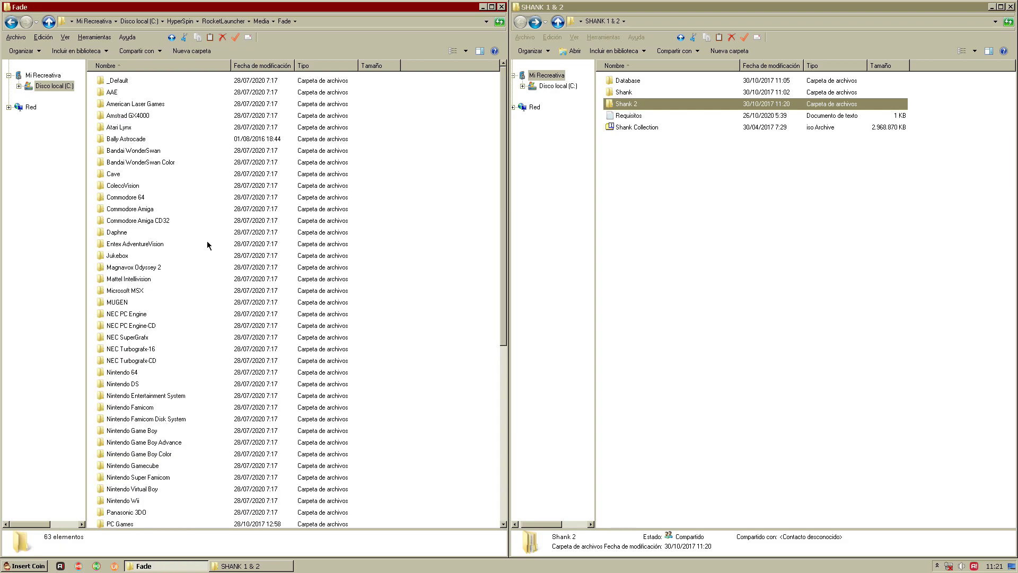
double_click(114, 523)
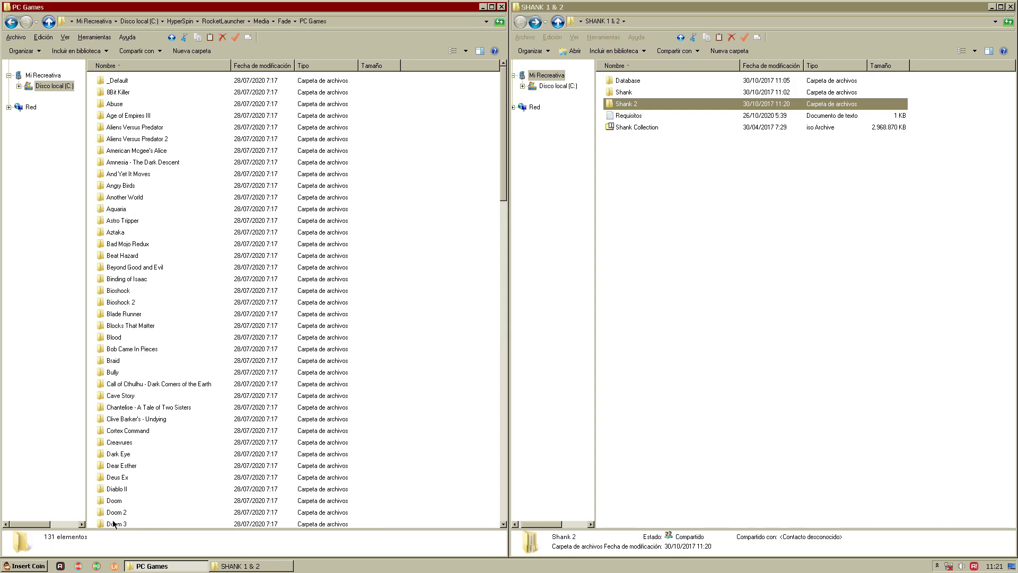
- Rename the Shank 2 folder inside the source Shank 2\Fade folder as Shank2
double_click(625, 104)
click(624, 86)
double_click(624, 83)
double_click(622, 80)
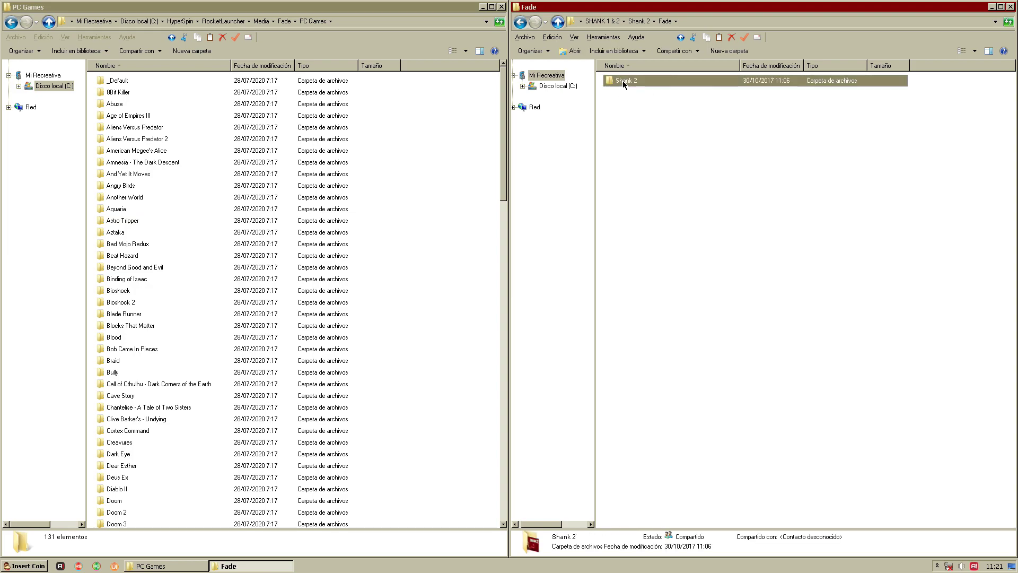
click(520, 22)
click(632, 80)
key(Left)
key(BackSpace)
click(695, 182)
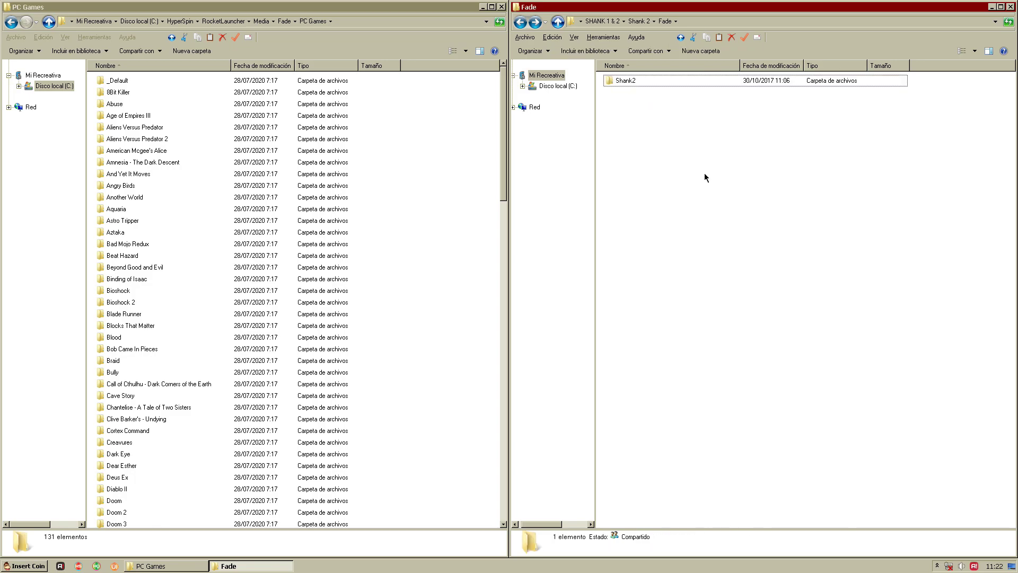
- Move the Shank2 fade folder into RocketLauncher\Media\Fade\PC Games
click(621, 82)
drag(620, 82, 395, 542)
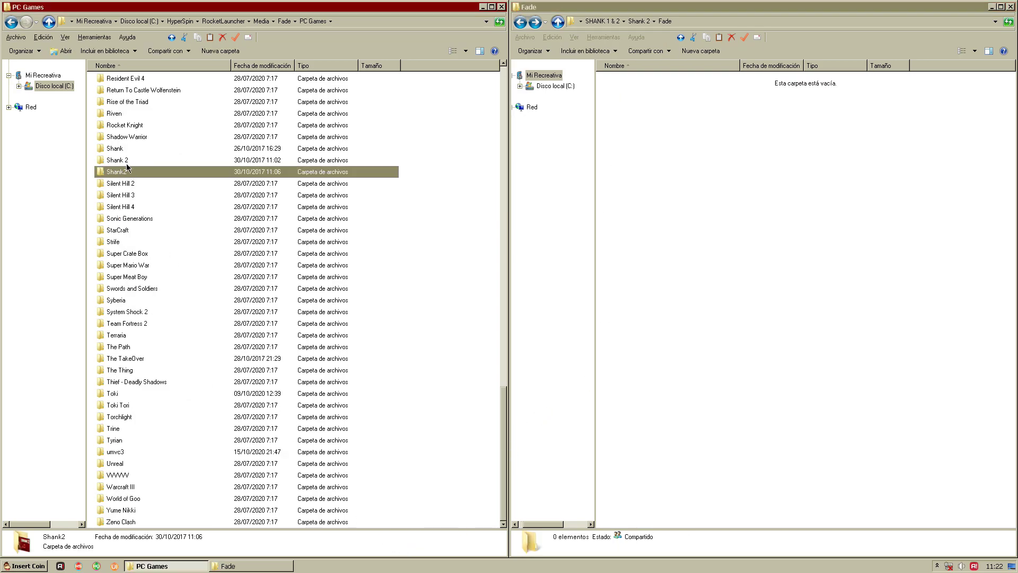
mouse_move(126, 161)
- Examine the game's bin folder in HyperSpin\Emulators\PC Games\Shank Collection\Shank 2, and return to its parent folder
click(991, 7)
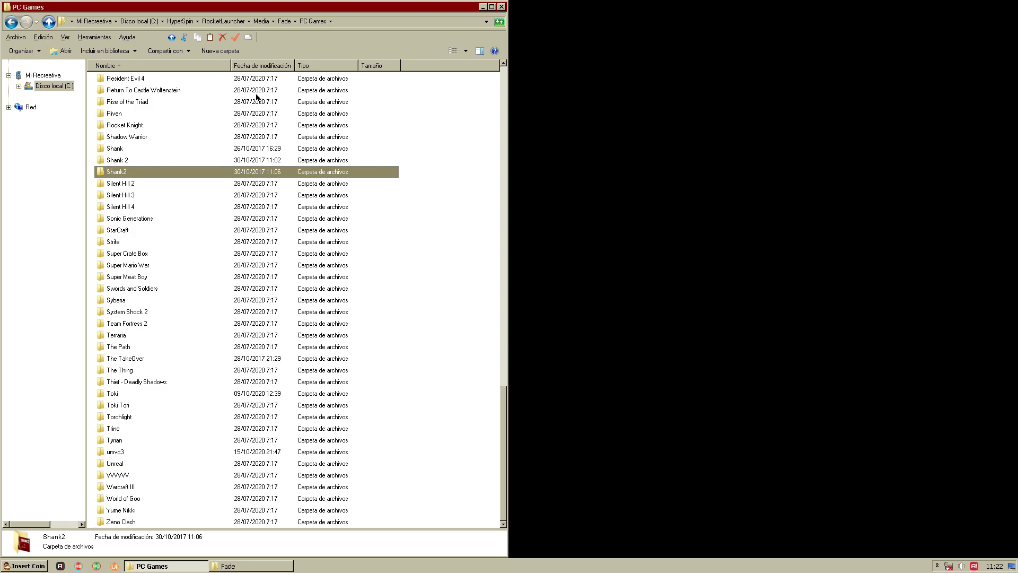
click(180, 21)
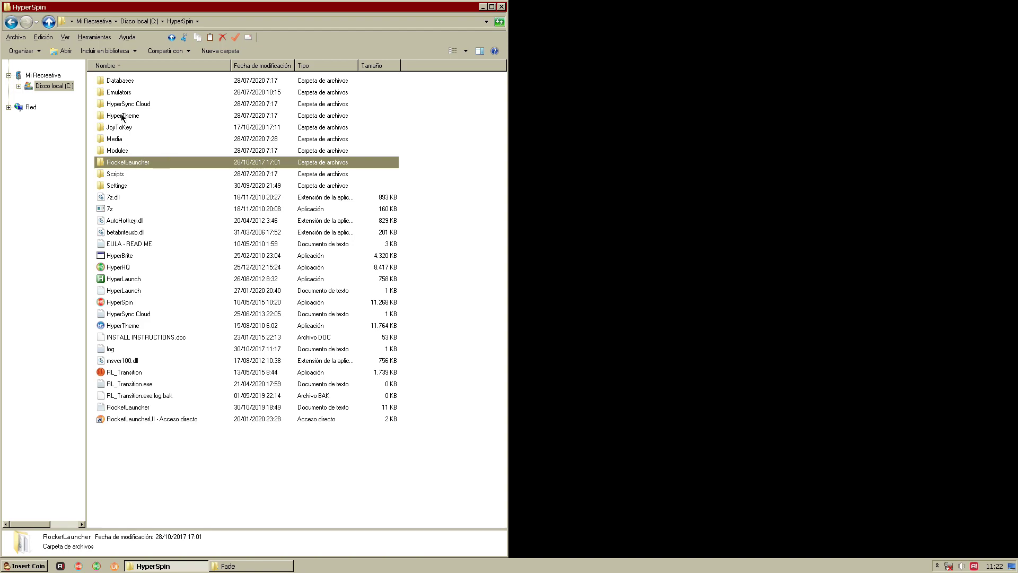
double_click(121, 94)
click(127, 139)
double_click(128, 139)
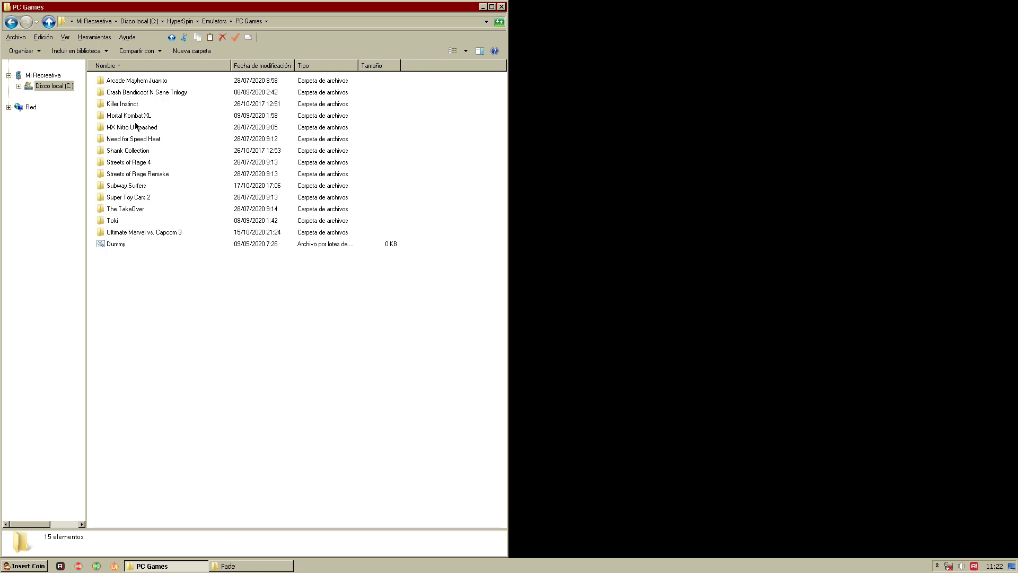
double_click(130, 150)
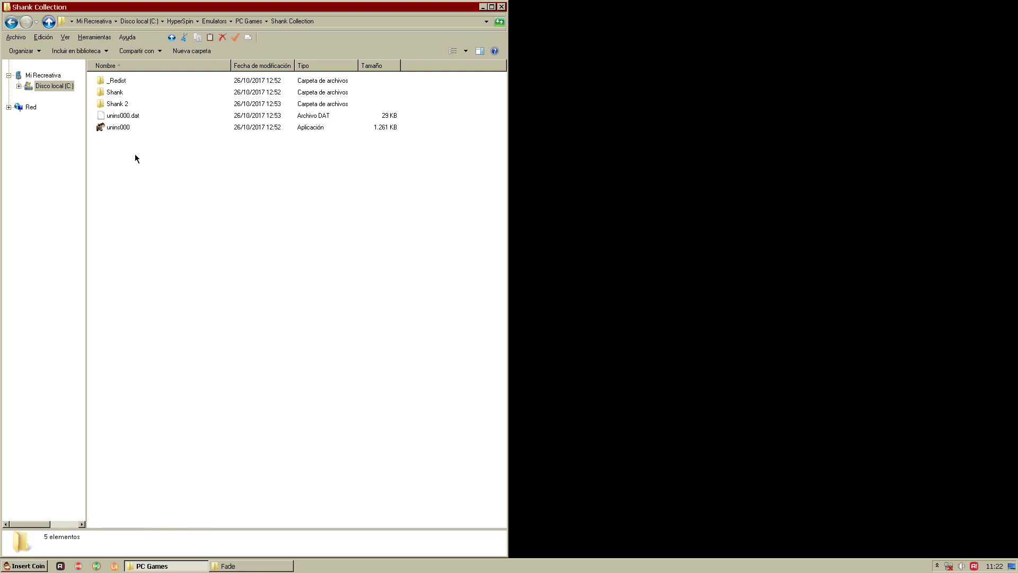
double_click(119, 106)
double_click(114, 94)
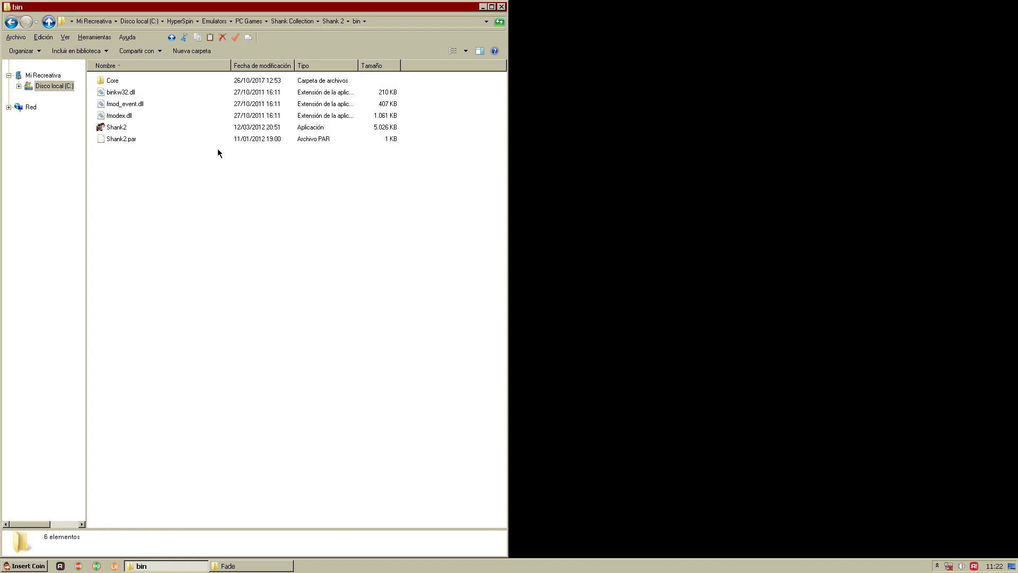
key(BackSpace)
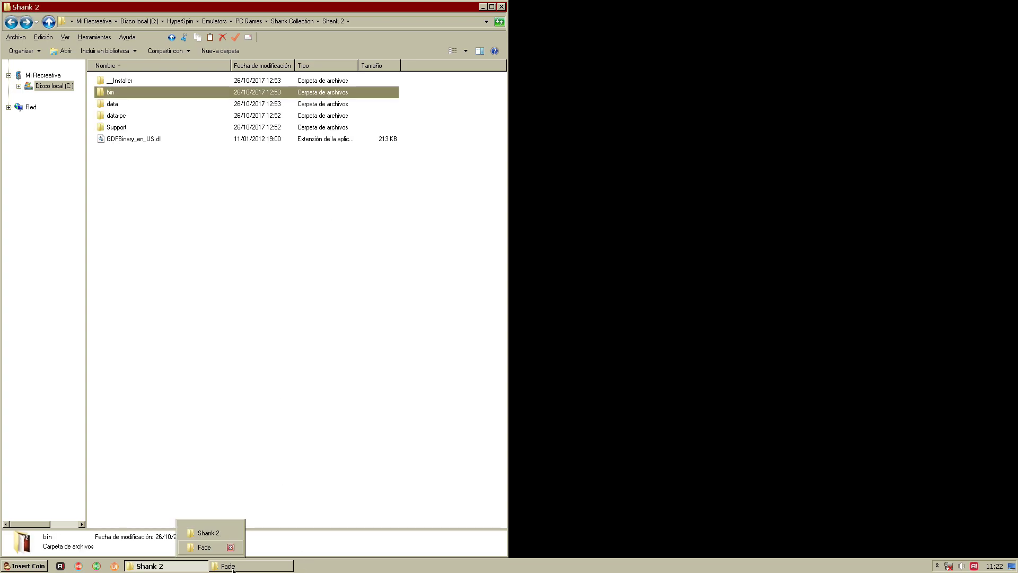
click(207, 178)
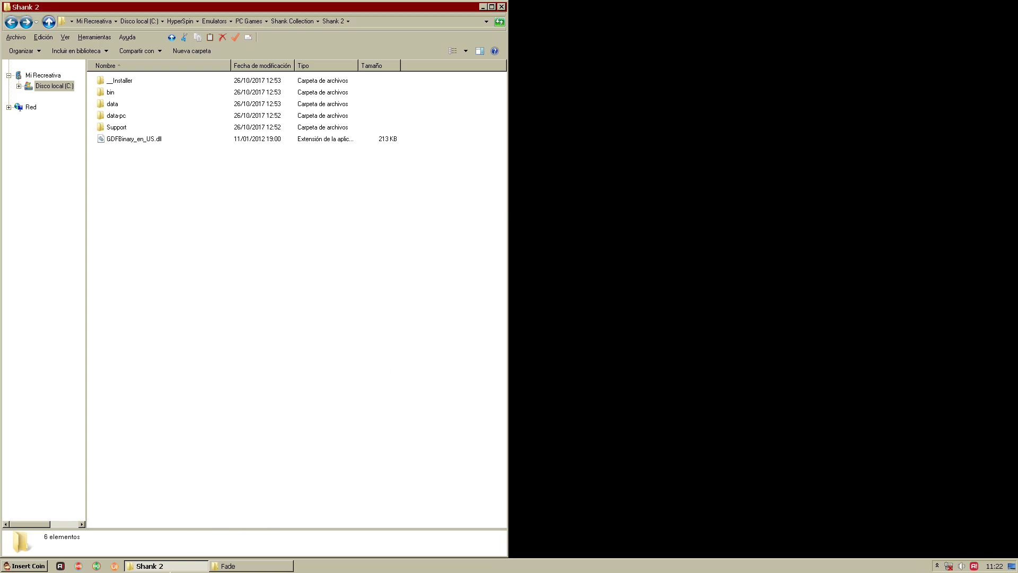
- Open the PC Games XML database in HyperSpin\Databases\PC Games for editing in Notepad
click(79, 566)
click(180, 21)
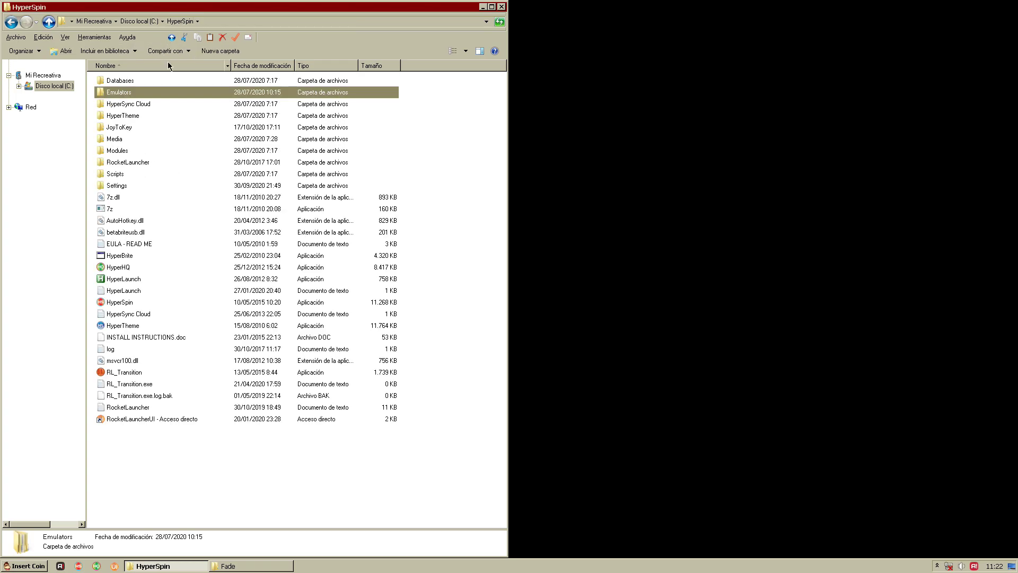
double_click(125, 84)
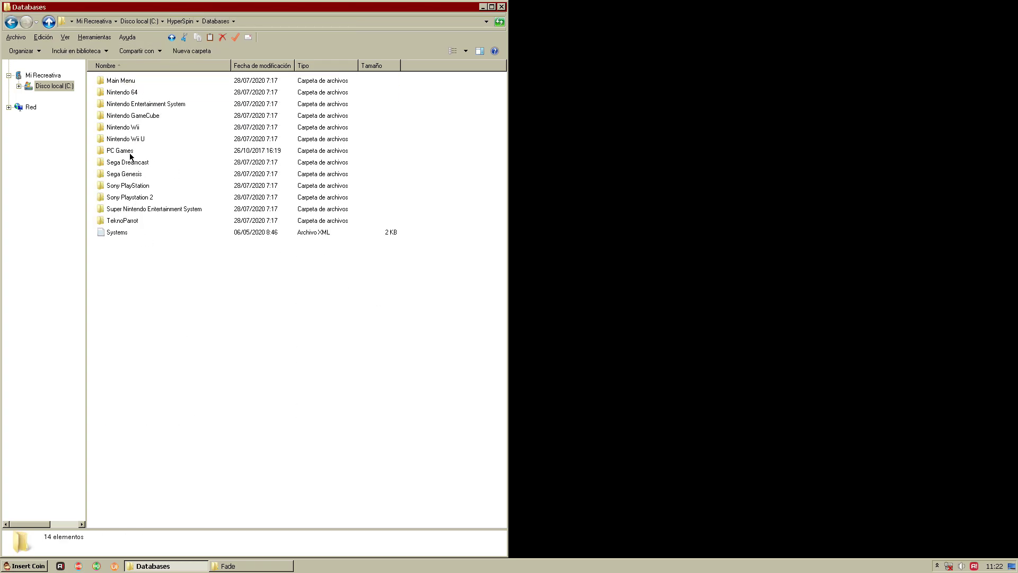
double_click(131, 152)
double_click(125, 104)
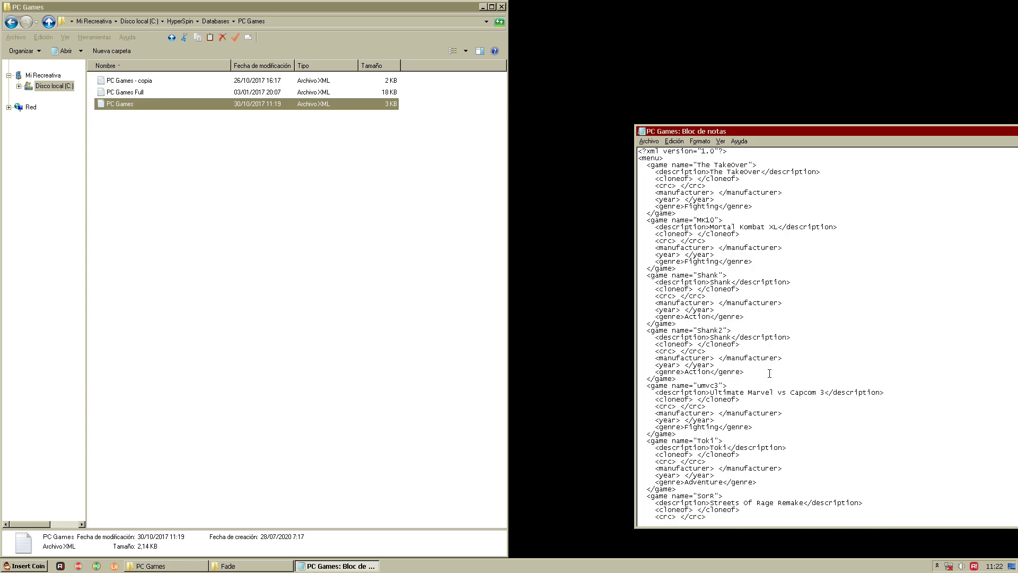
- Change the description of the Shank2 game entry to "Shank 2" and save the PC Games XML file
text(2)
drag(672, 275, 755, 295)
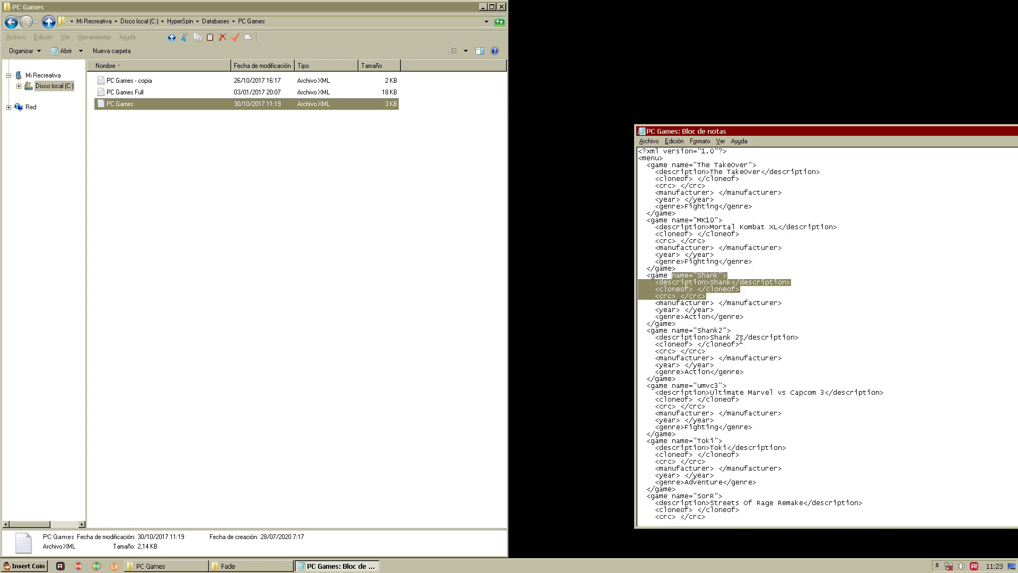
click(649, 141)
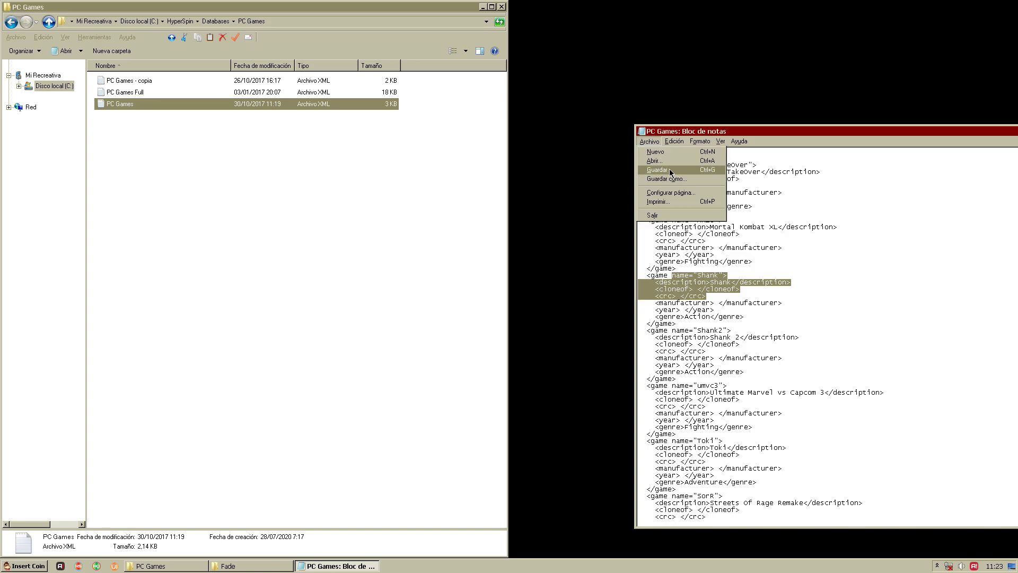
click(672, 170)
drag(687, 135, 621, 116)
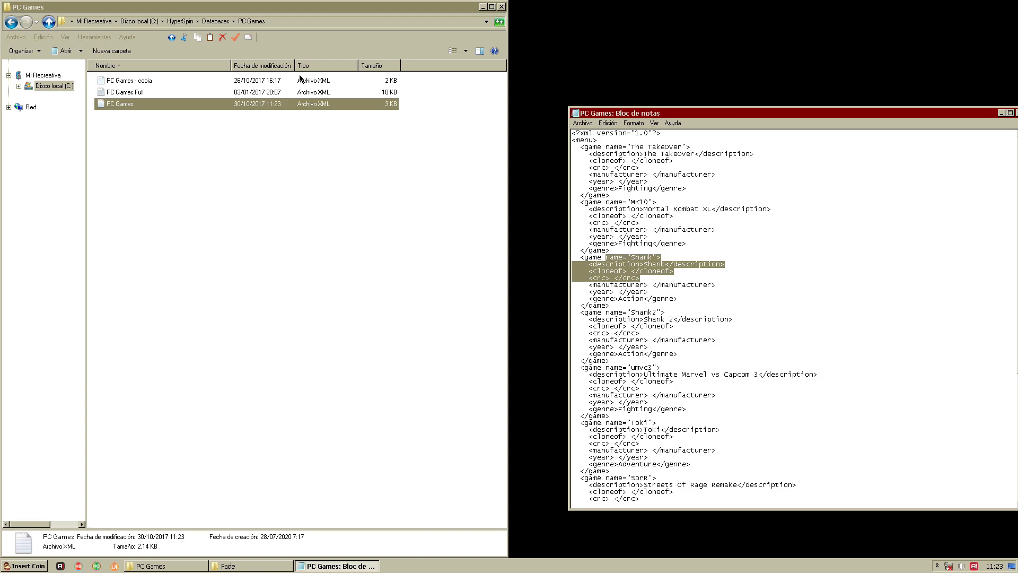
- Bring back the source Fade folder window, go up to Shank 2, and close the window
click(258, 565)
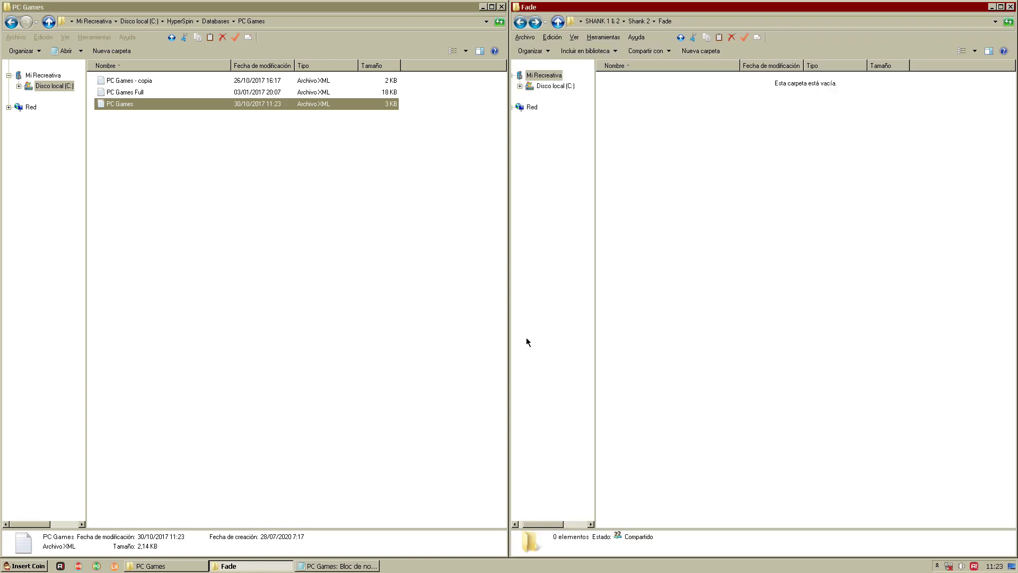
key(BackSpace)
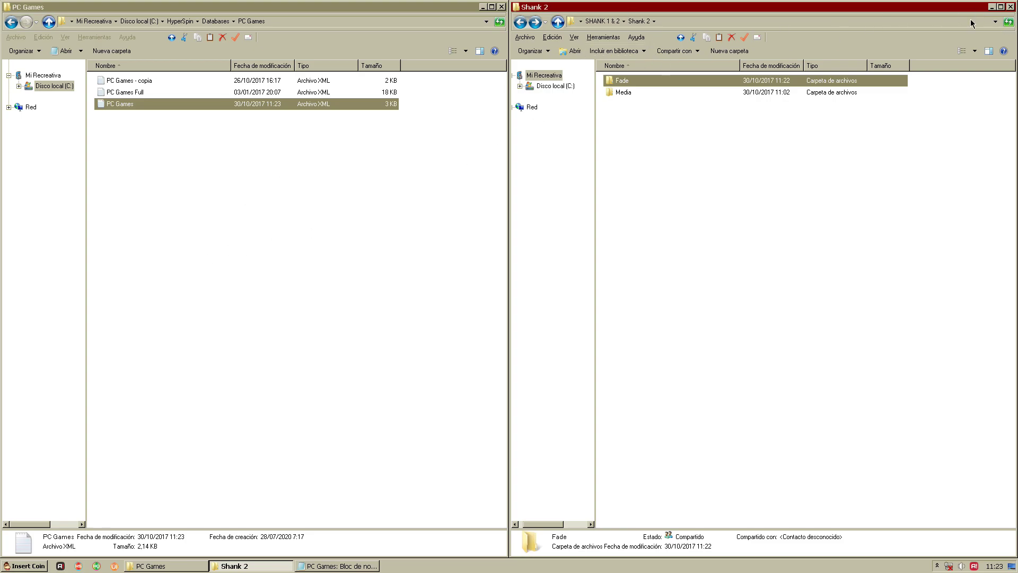
click(1010, 7)
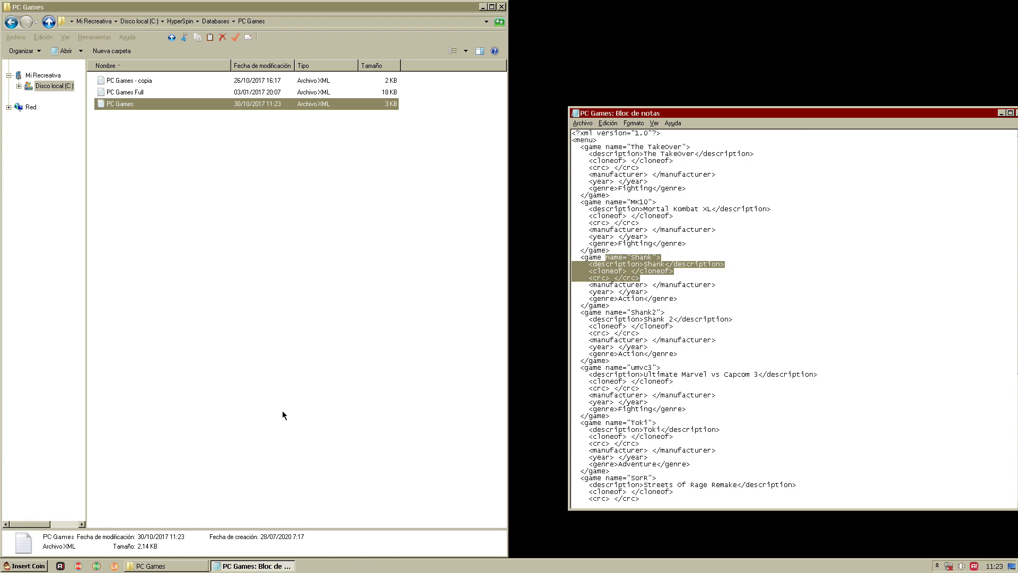
- Launch HyperSpin and bring PC Games into focus on the main system wheel
click(79, 565)
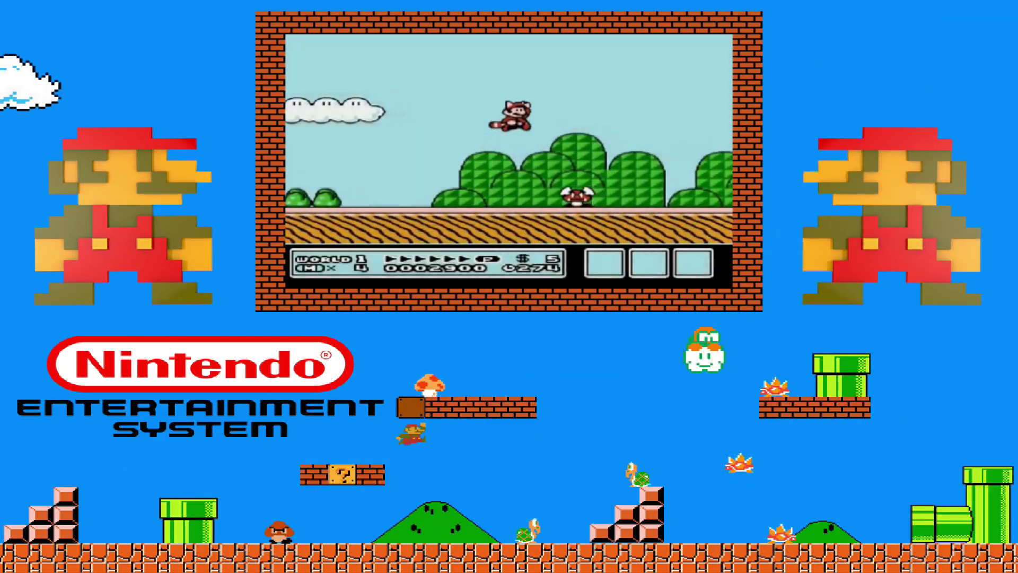
key(Down)
key(Down)
key(Down)
key(Down)
key(Down)
key(Down)
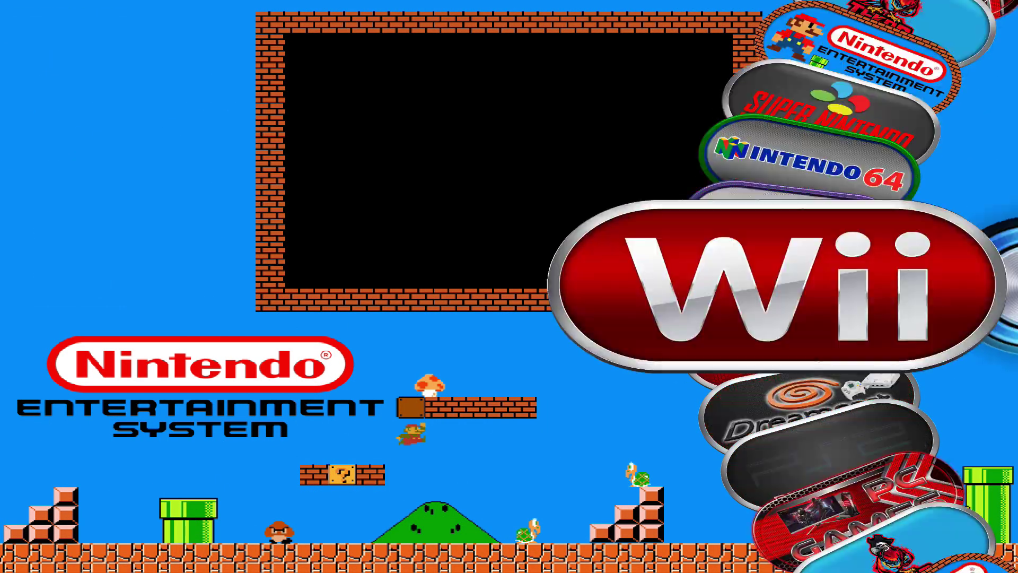
key(Down)
key(Down)
key(Down)
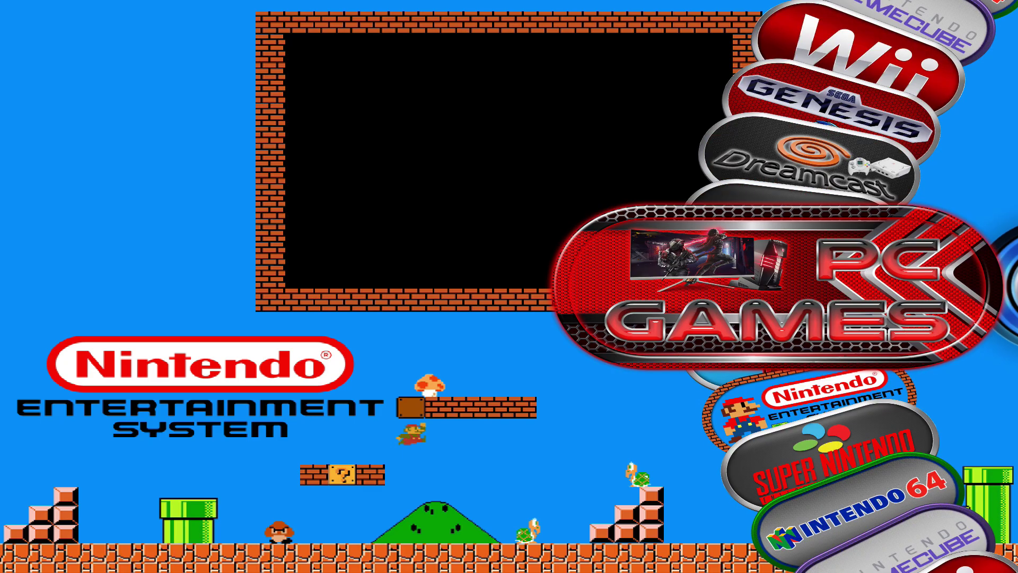
key(Up)
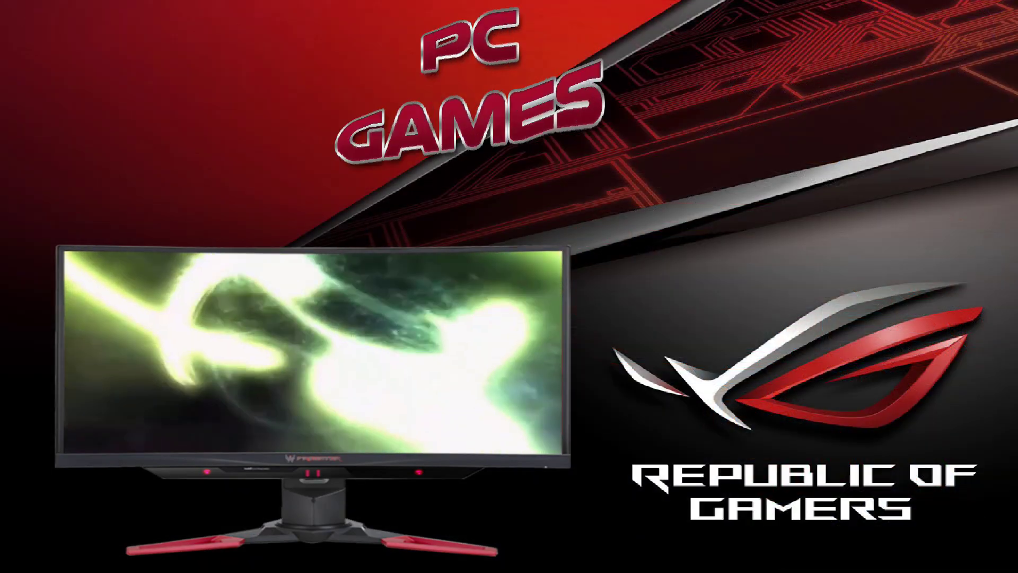
- Enter the PC Games wheel and preview the themes and wheel images of Shank and Shank 2, ending on Shank 2
key(Return)
key(Down)
key(Down)
key(Down)
key(Down)
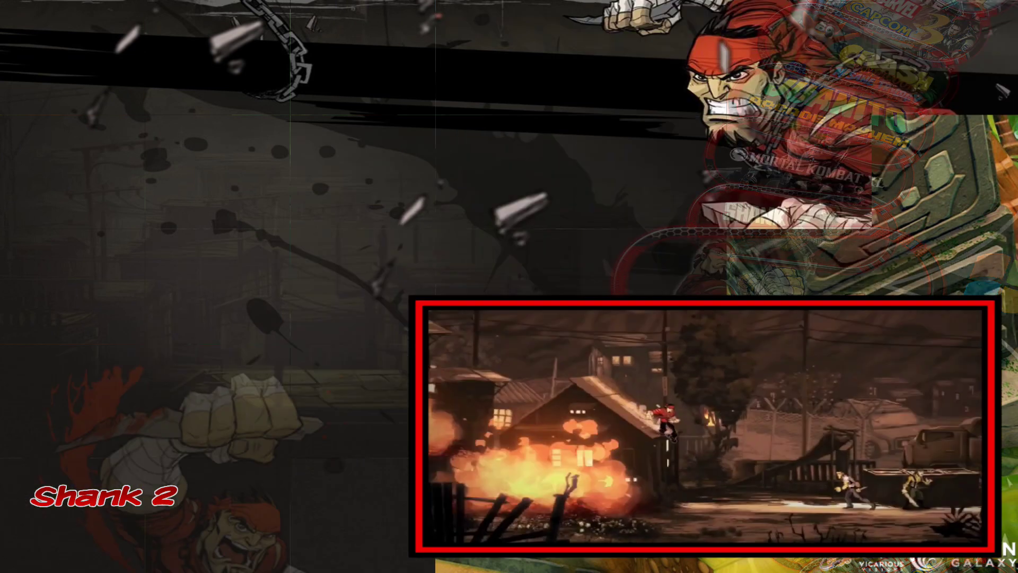
key(Up)
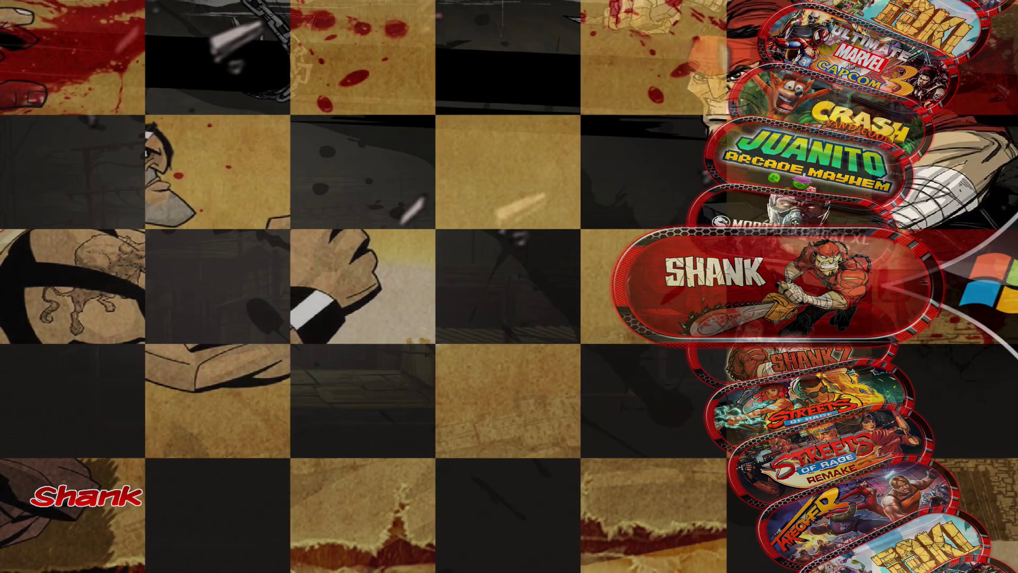
key(Down)
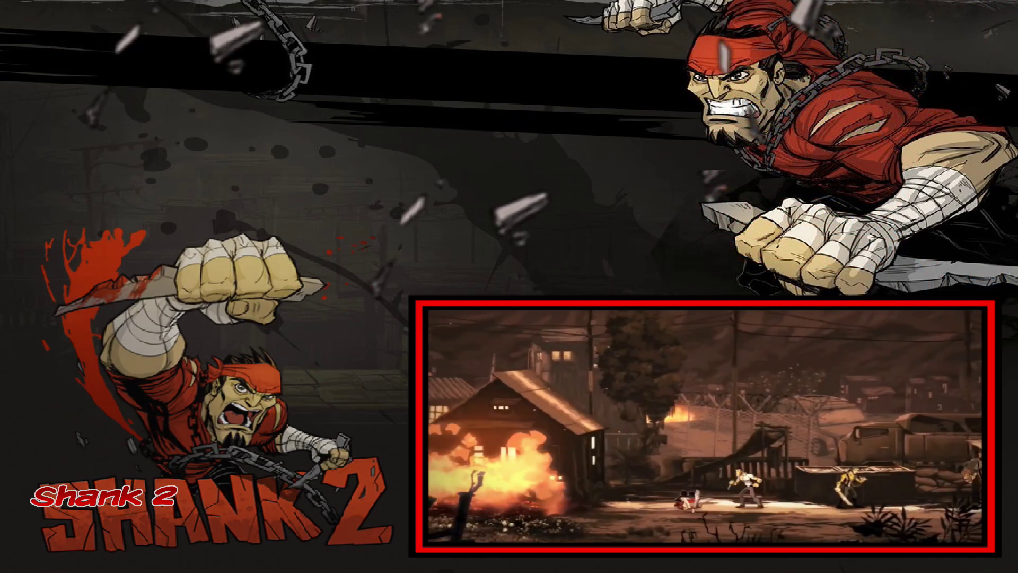
key(Up)
key(Down)
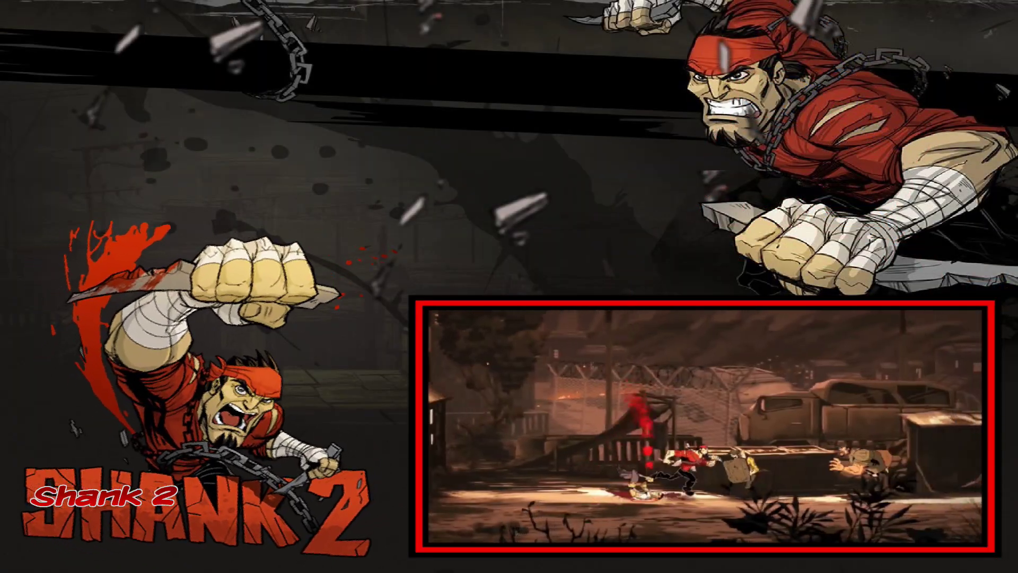
- Launch Shank 2 from the HyperSpin wheel and continue past its title screen to the main menu
key(Return)
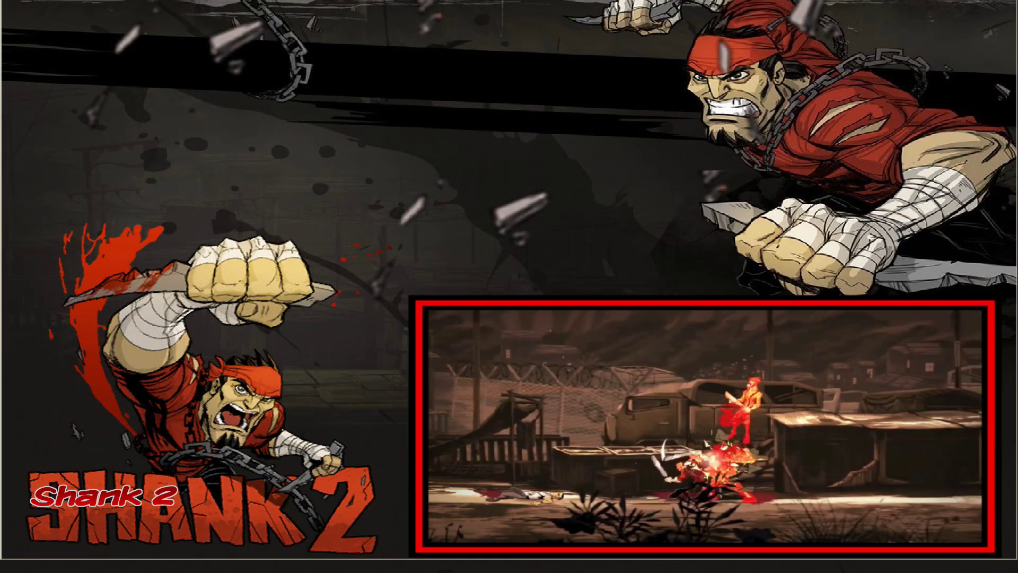
key(Return)
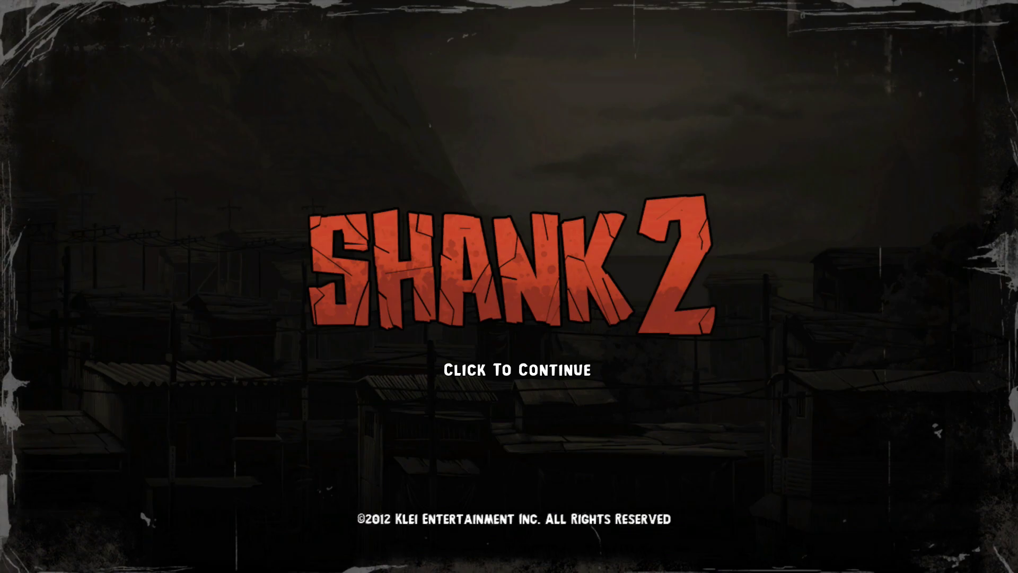
key(Return)
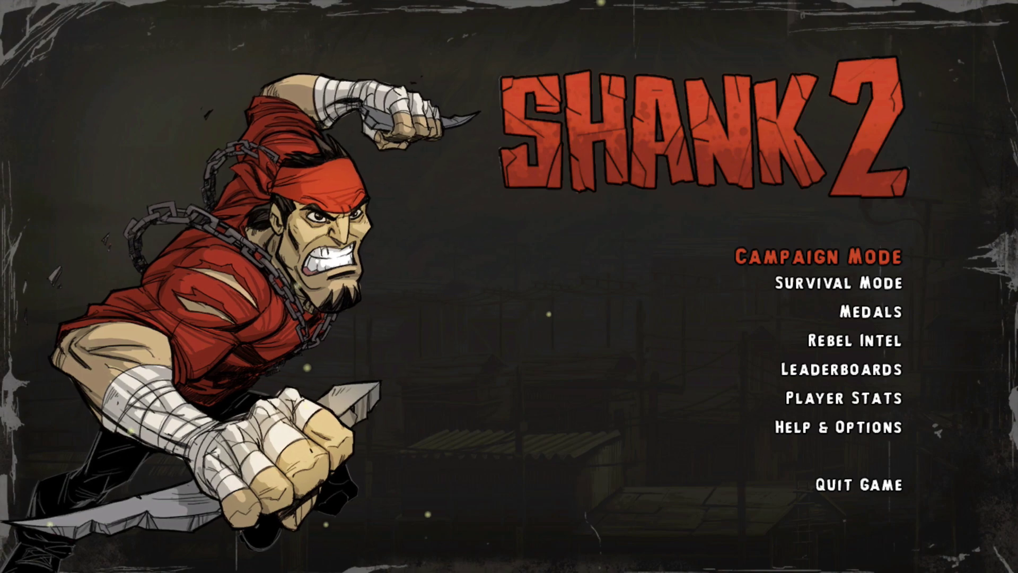
- Look through the game's main menu entries down to Help & Options and back up to Campaign Mode
key(Down)
key(Down)
key(Down)
key(Down)
key(Down)
key(Down)
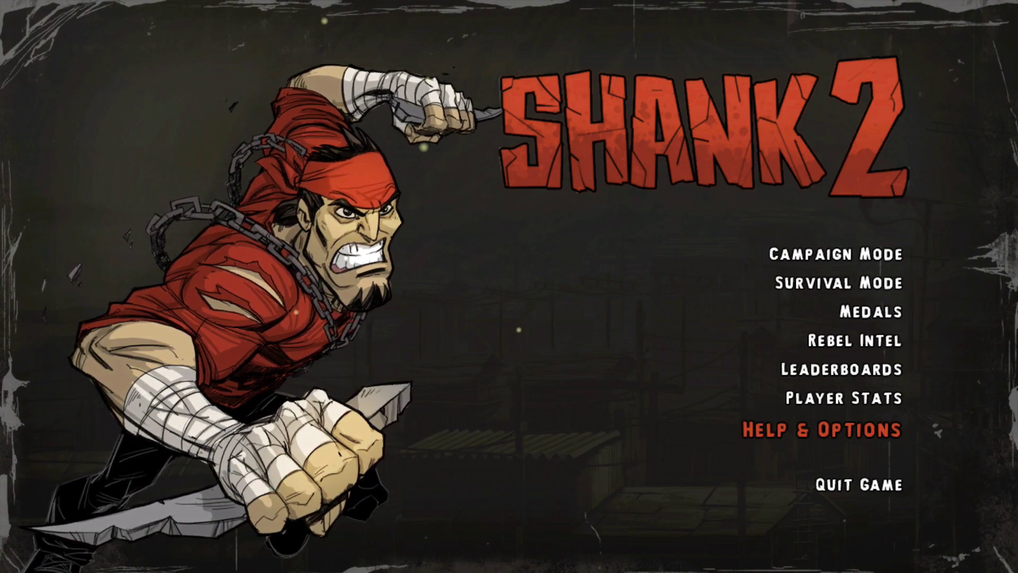
key(Up)
key(Up)
key(Up)
key(Up)
key(Up)
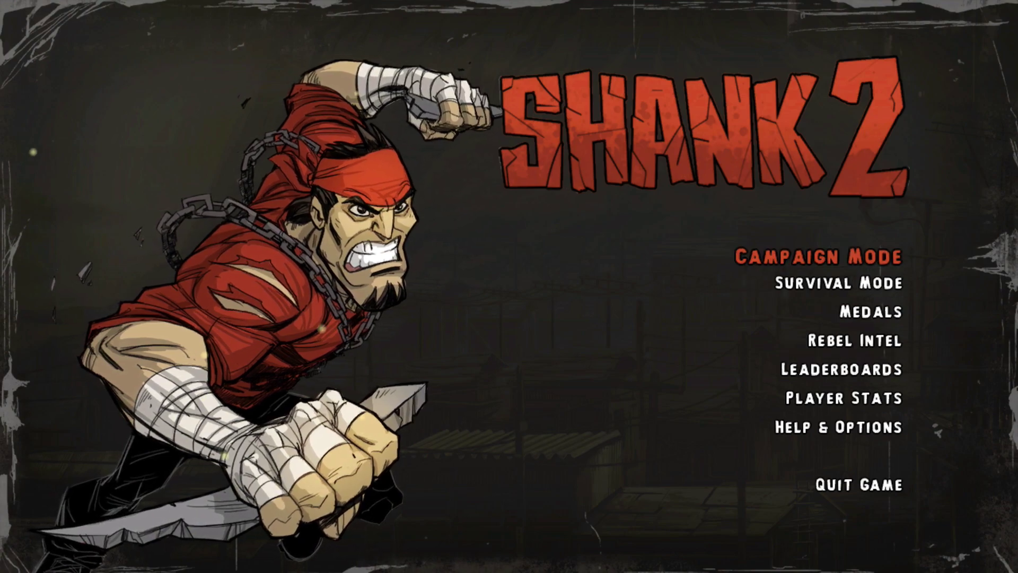
- Start Campaign Mode on Normal difficulty and choose the Machetes as the heavy weapon
key(Return)
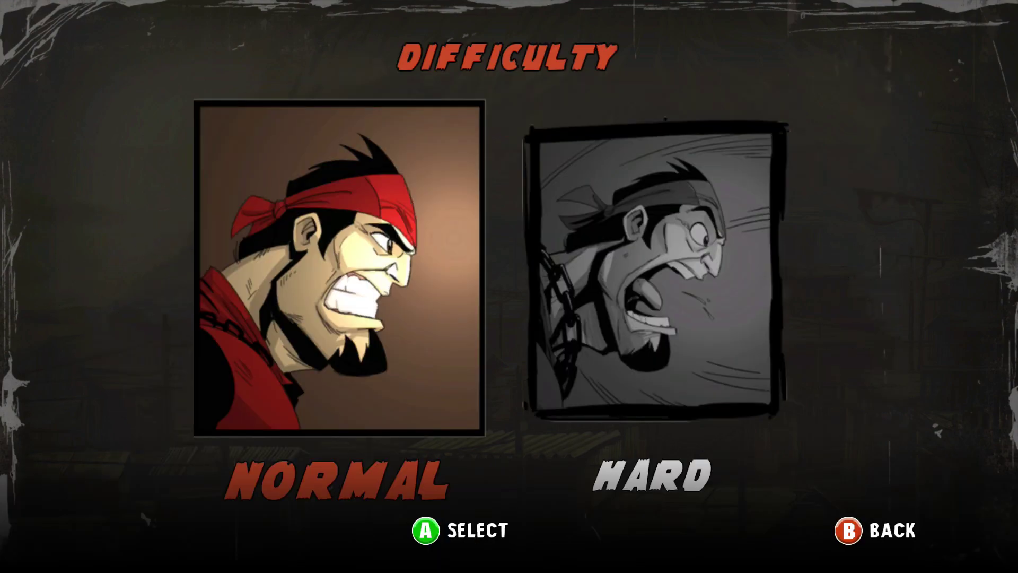
key(Return)
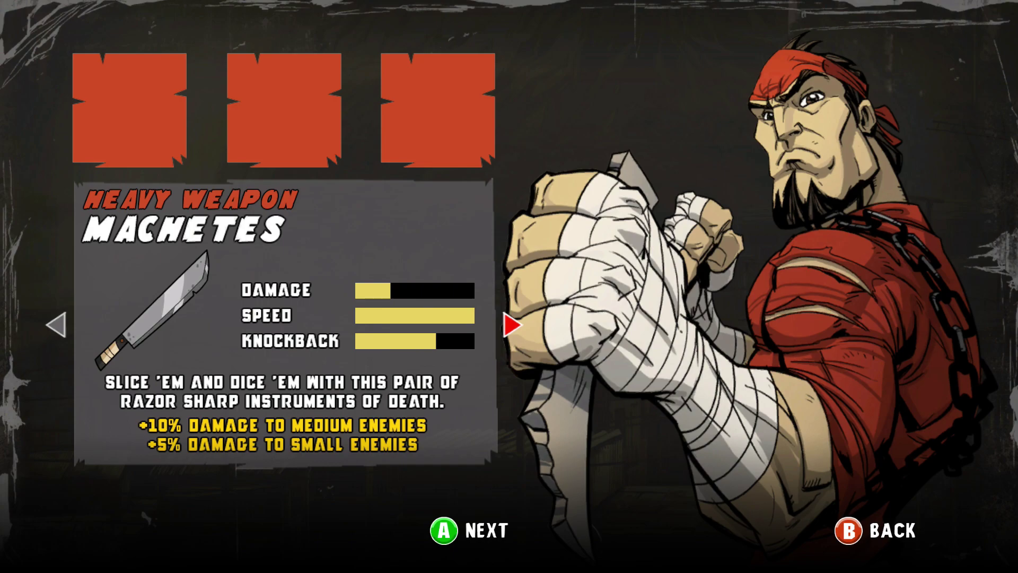
key(Right)
key(Left)
key(Return)
- Browse the ranged weapons and choose the pair of knives
key(Right)
key(Right)
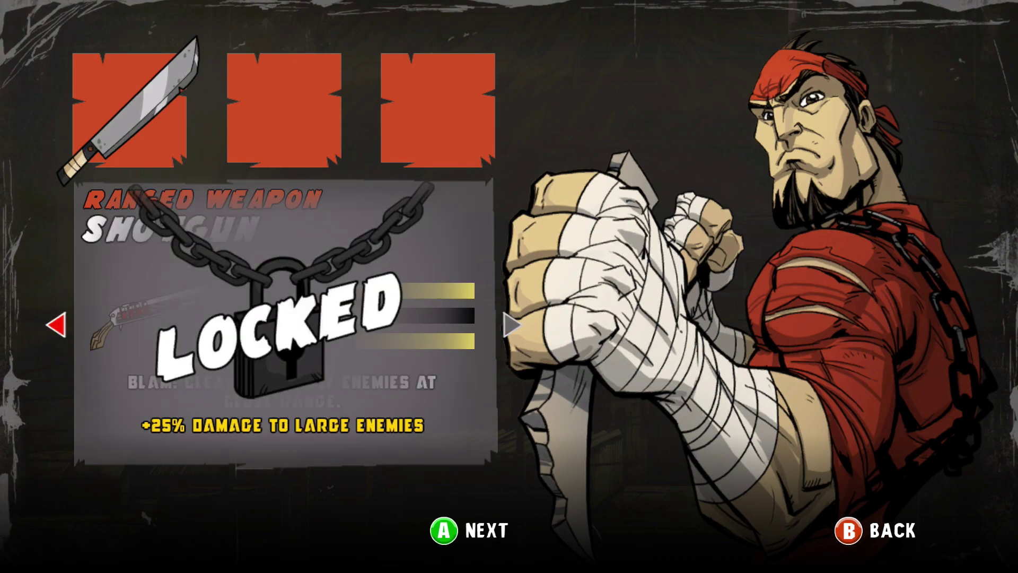
key(Right)
key(Return)
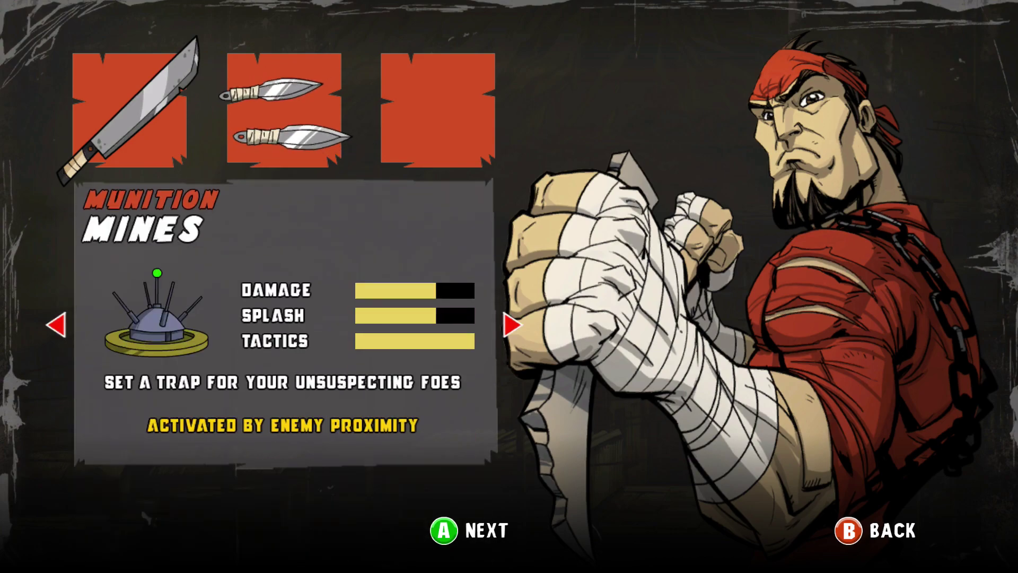